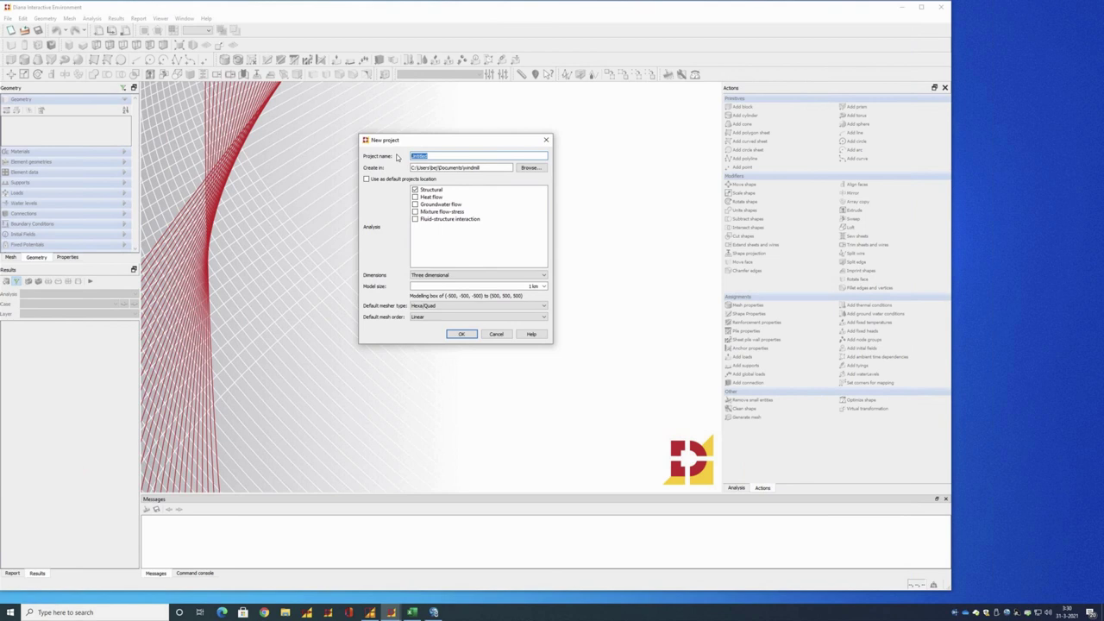
Create a structural 3D project named Windmill_Foundation in the Documents/Webinar folder, keeping the remaining default project settings
{"action": "type", "text": "Windmill_Foundation"}
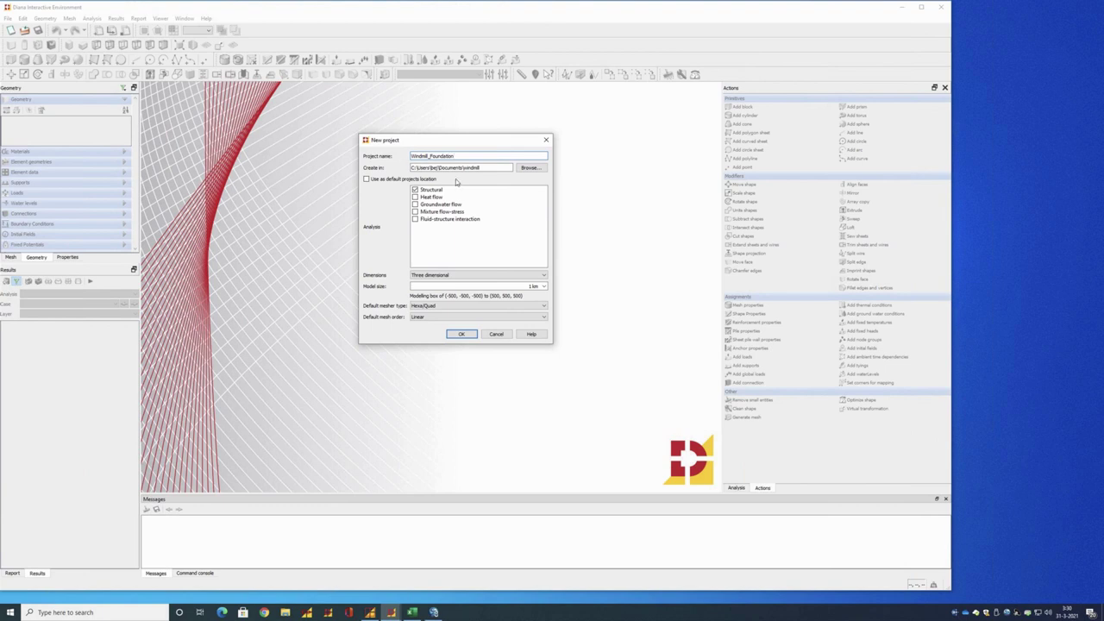
{"action": "left_click", "coordinate": [528, 169]}
{"action": "left_click", "coordinate": [553, 167]}
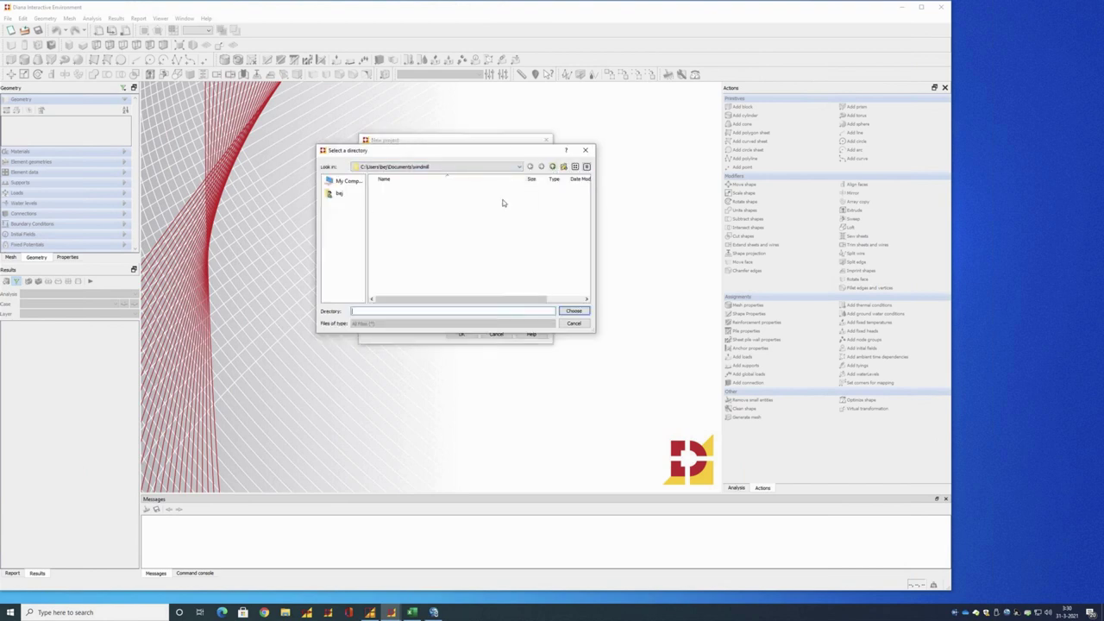
{"action": "left_click_drag", "start_coordinate": [587, 188], "coordinate": [587, 285]}
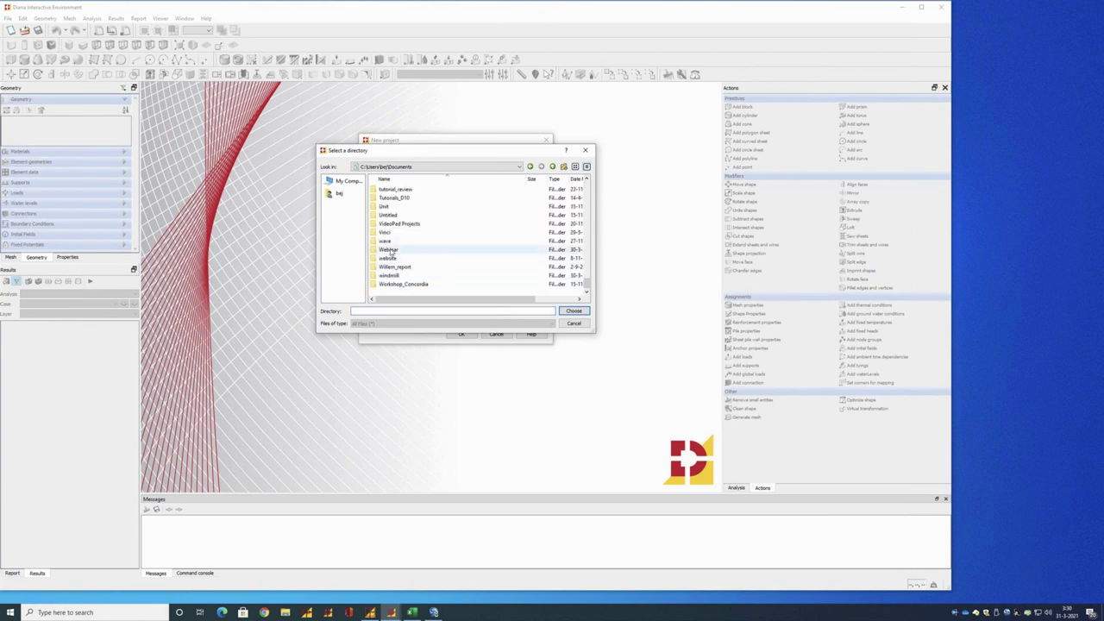
{"action": "left_click", "coordinate": [389, 250]}
{"action": "key", "text": "Return"}
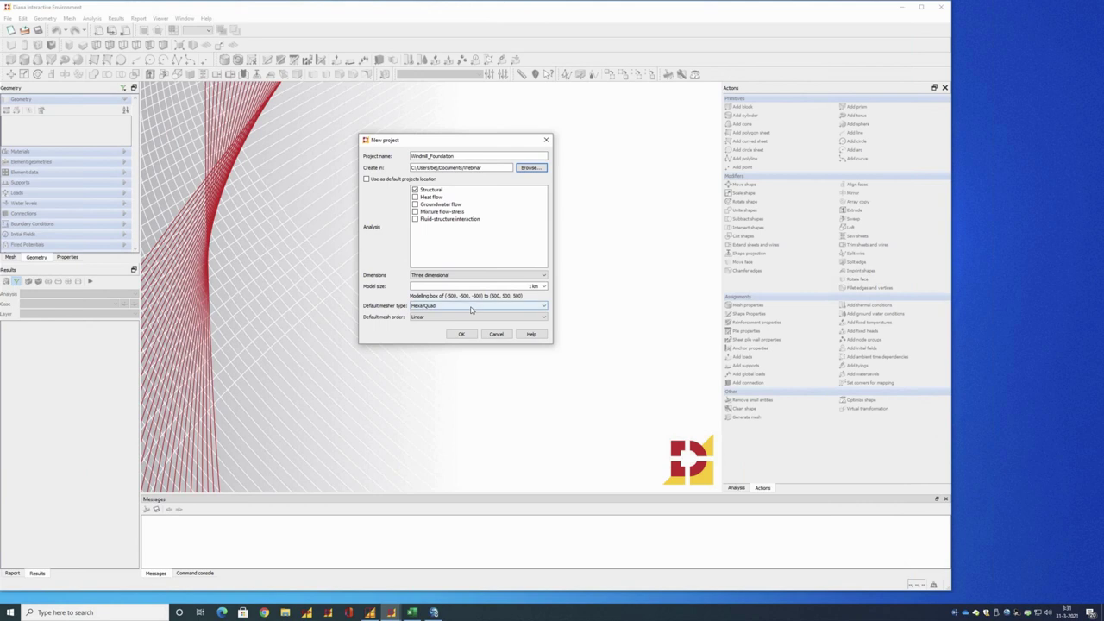
{"action": "left_click", "coordinate": [461, 333]}
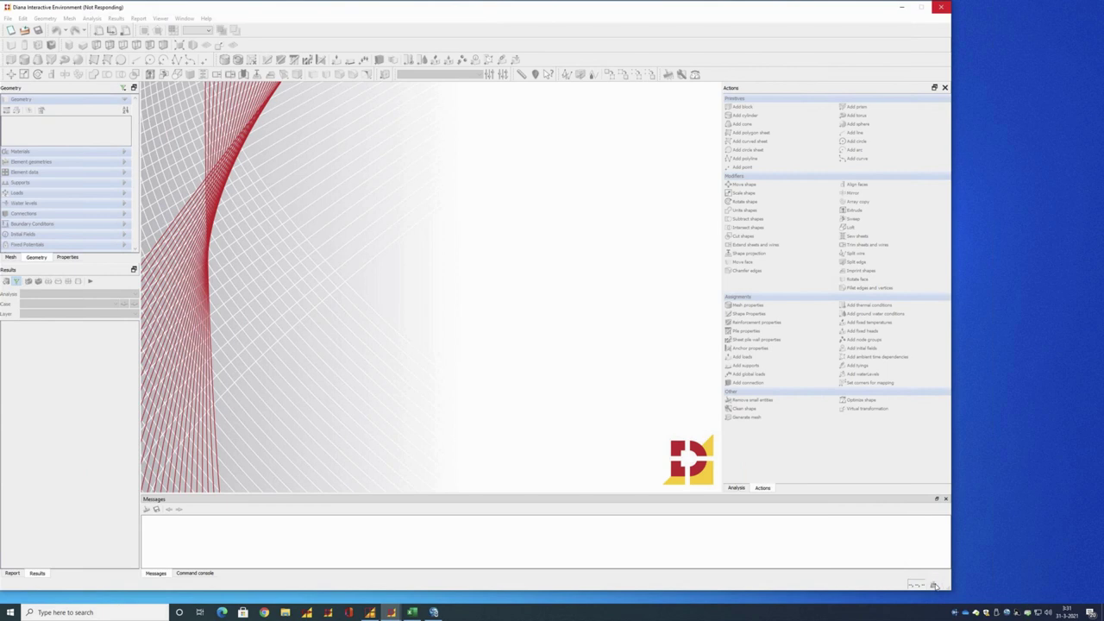
Change the project's default SI units to a user-defined set of units
{"action": "left_click", "coordinate": [919, 584]}
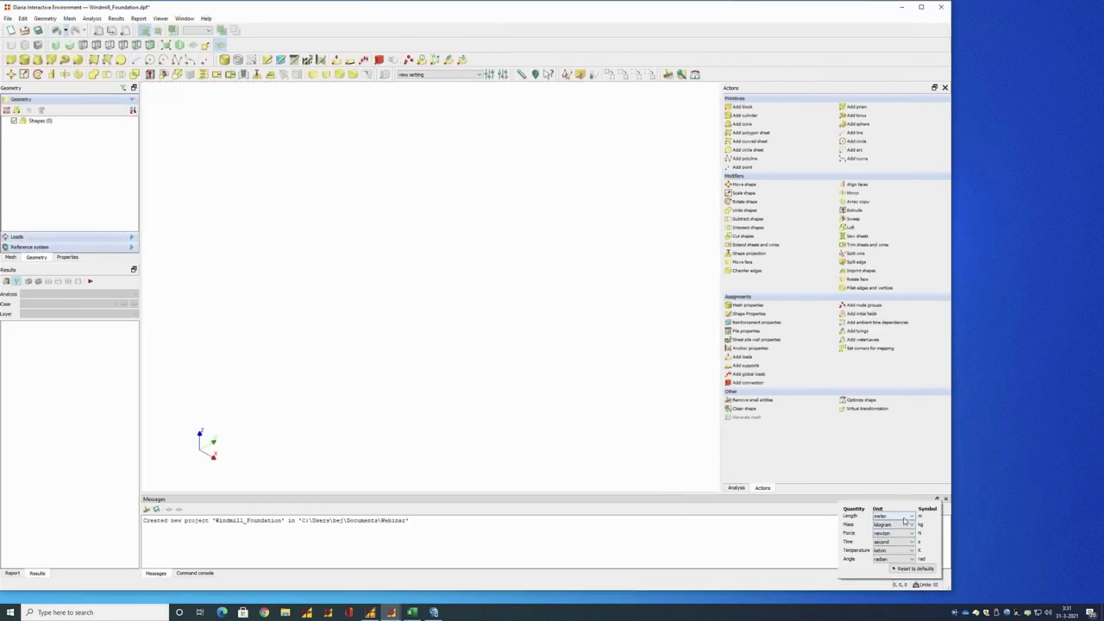
{"action": "left_click", "coordinate": [893, 524]}
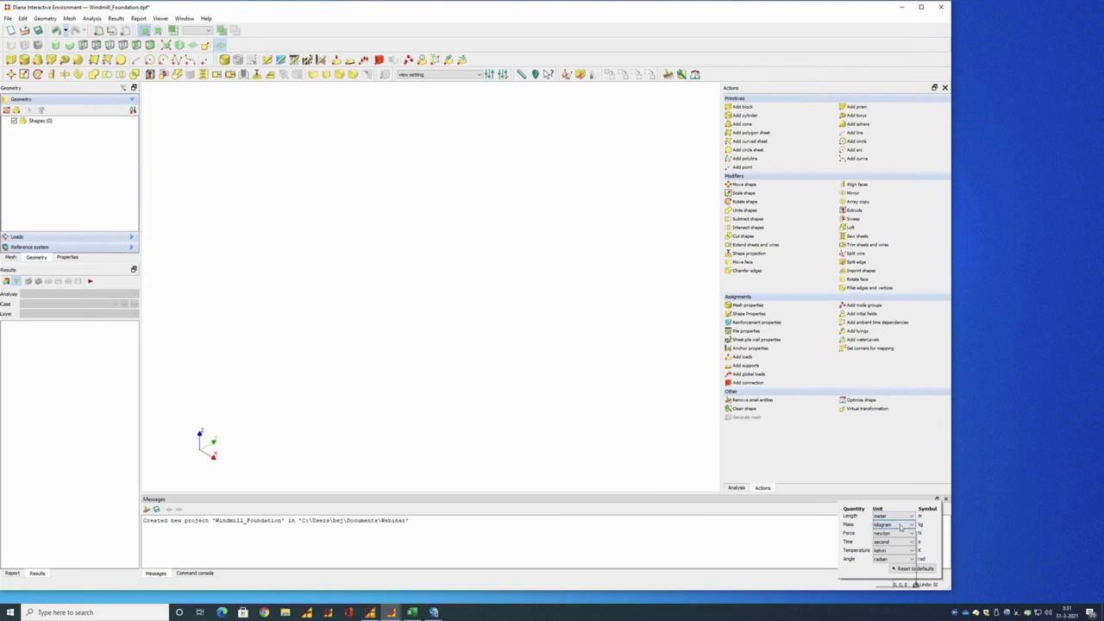
{"action": "left_click", "coordinate": [880, 550]}
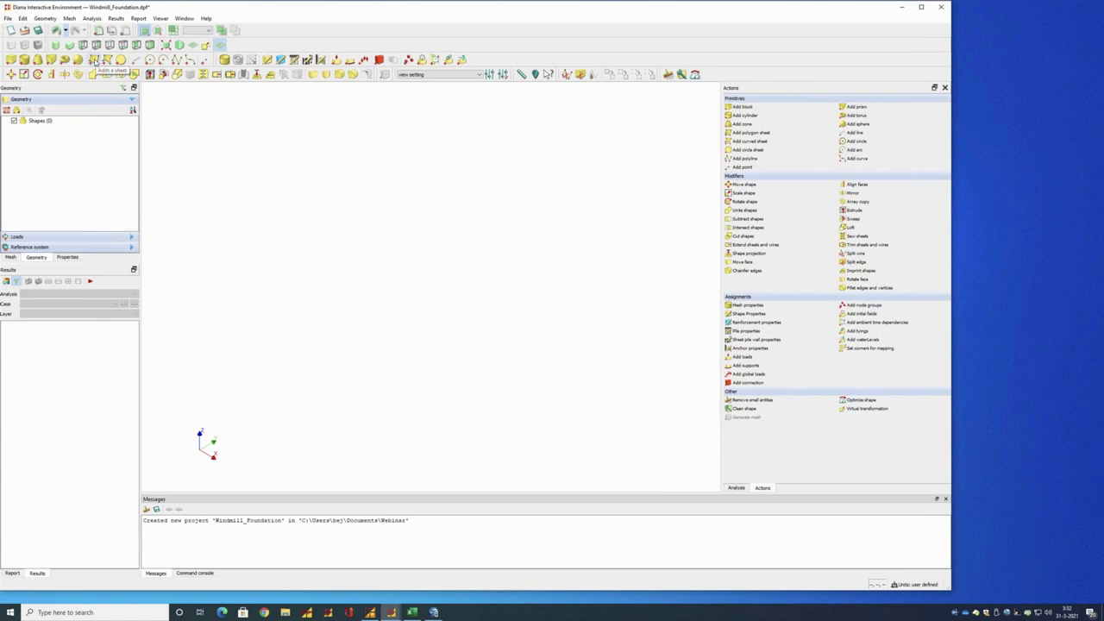
Start a polygon sheet named Foundation and define its points by the Coordinates method
{"action": "left_click", "coordinate": [96, 59]}
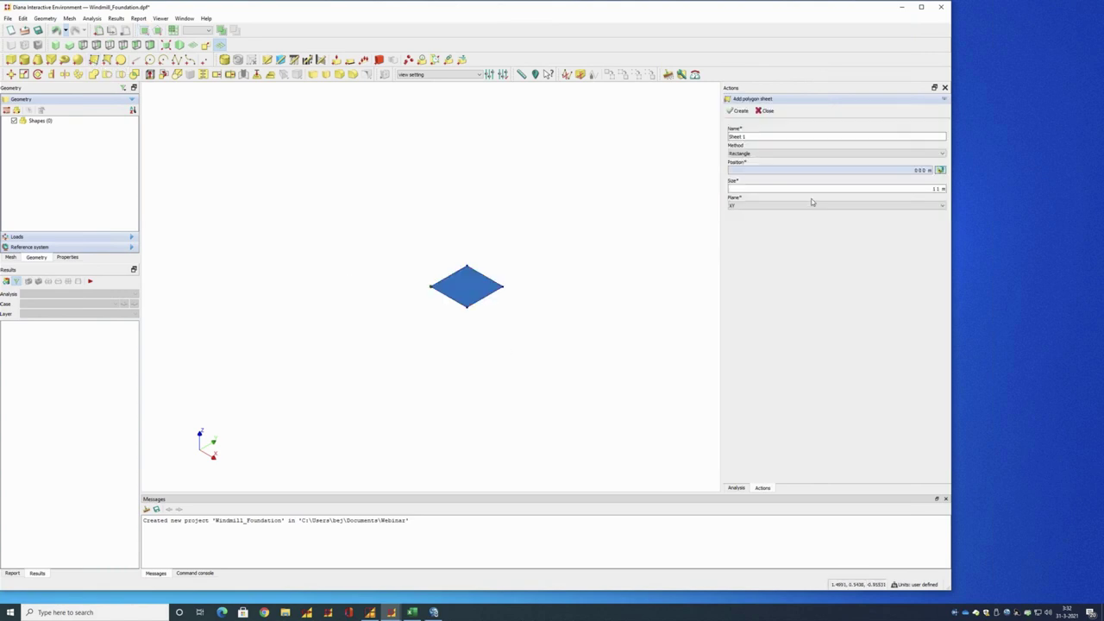
{"action": "left_click_drag", "start_coordinate": [749, 136], "coordinate": [714, 140]}
{"action": "type", "text": "Foundation"}
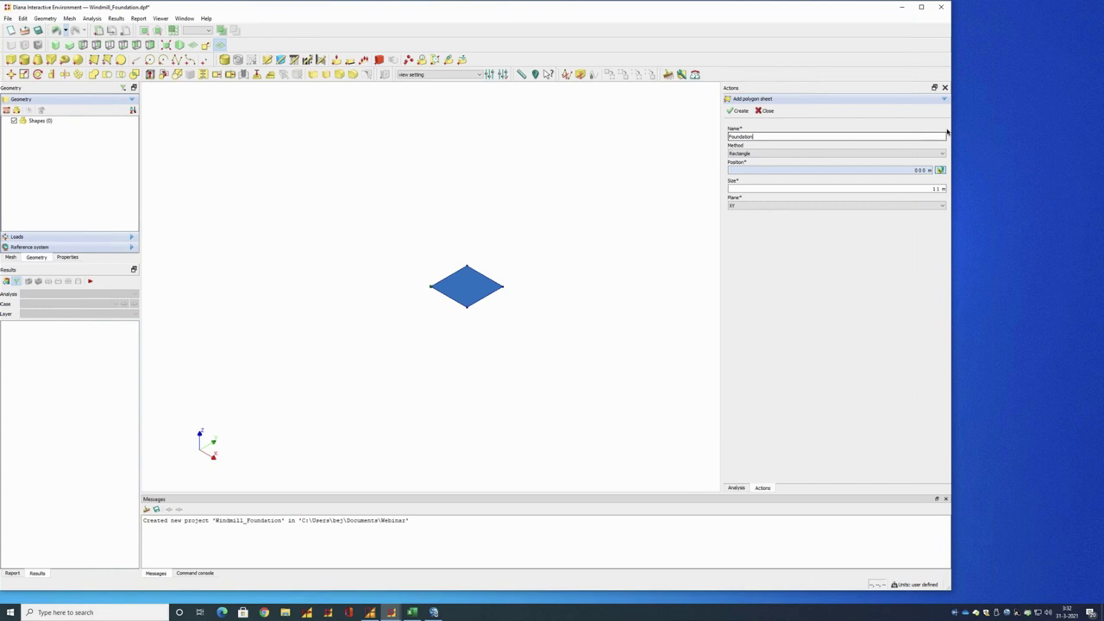
{"action": "left_click", "coordinate": [942, 155]}
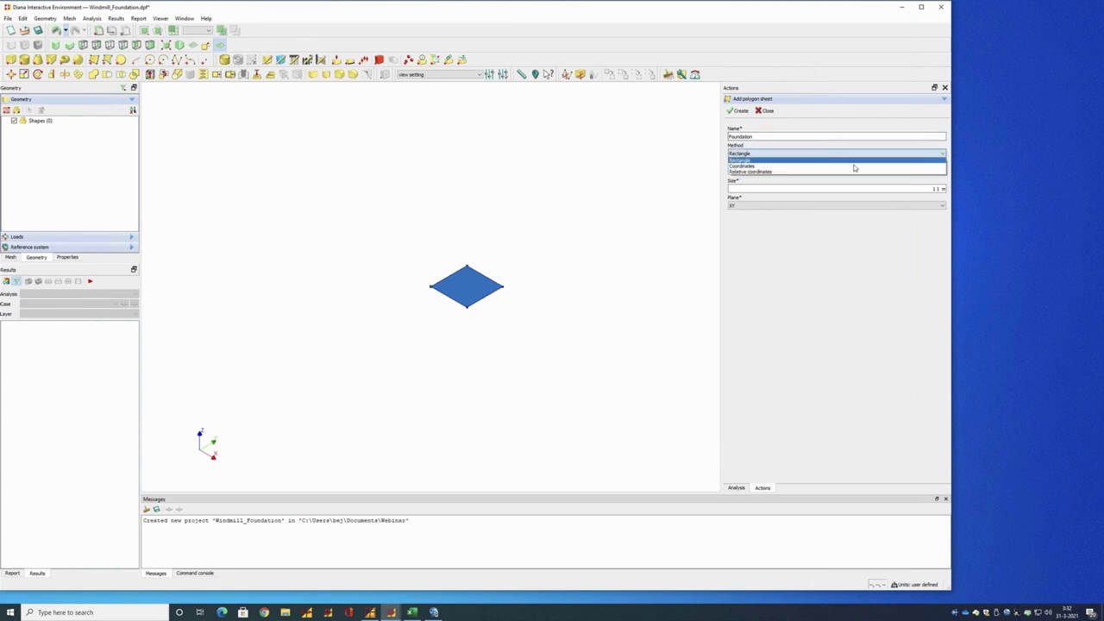
{"action": "left_click", "coordinate": [780, 168]}
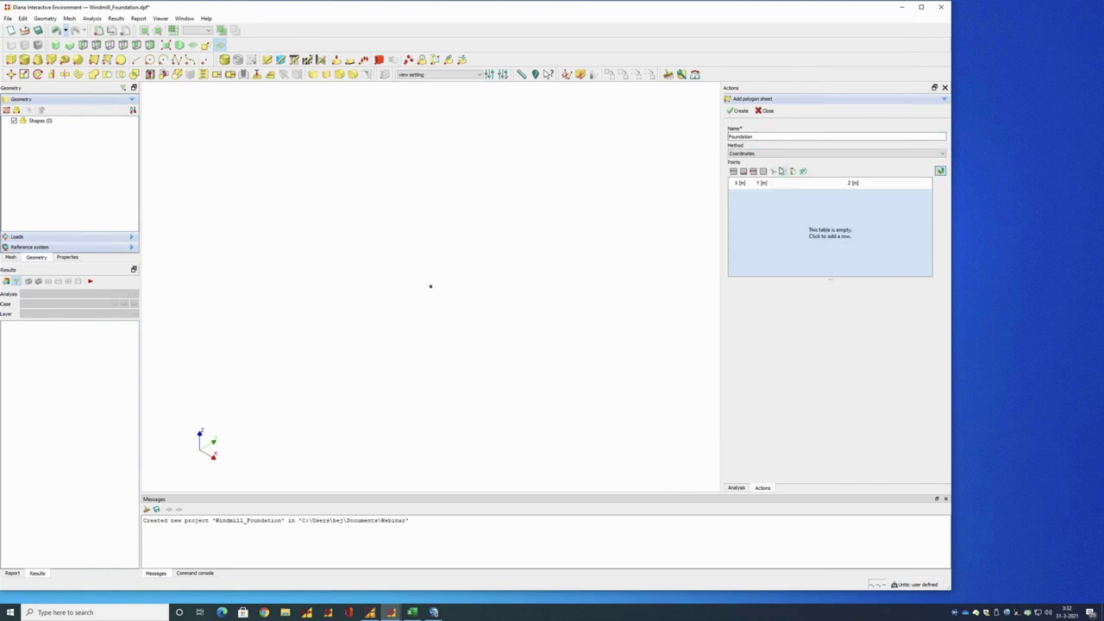
Switch to Excel and copy the X, Y and Z coordinates in A2:C11 of Windmill_data.xlsx
{"action": "left_click", "coordinate": [411, 612]}
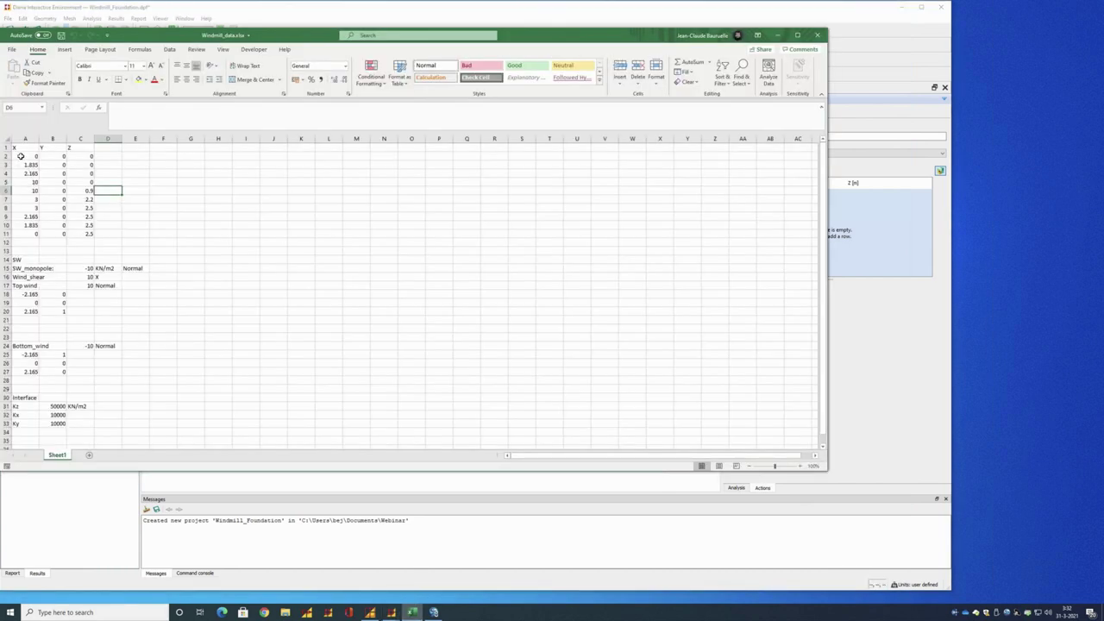
{"action": "left_click", "coordinate": [24, 156]}
{"action": "left_click_drag", "start_coordinate": [56, 184], "coordinate": [83, 234]}
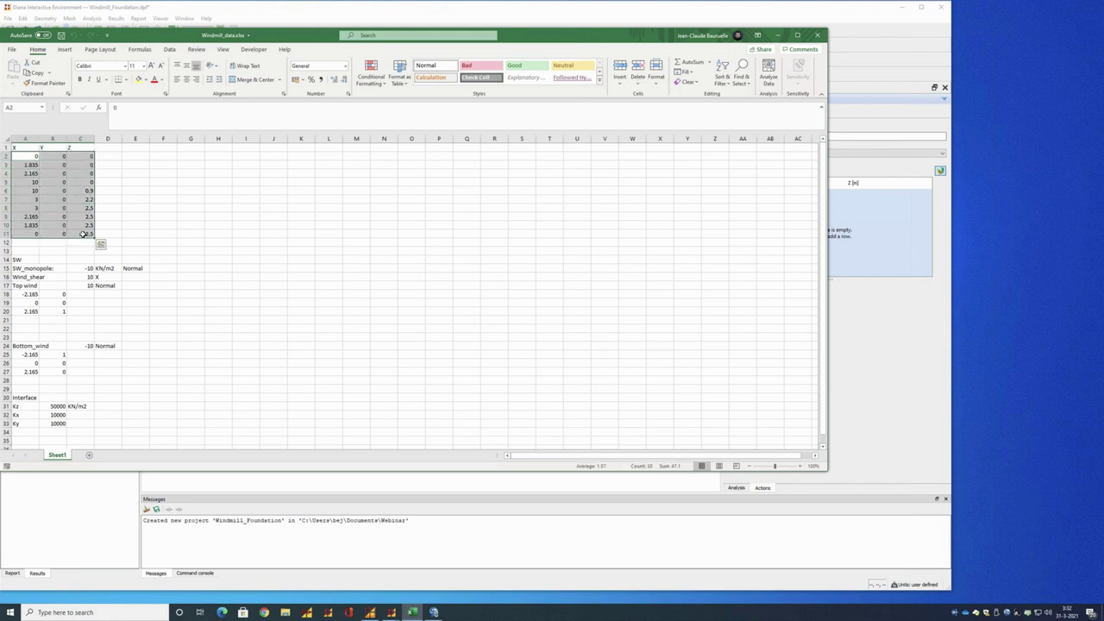
{"action": "key", "text": "ctrl+c"}
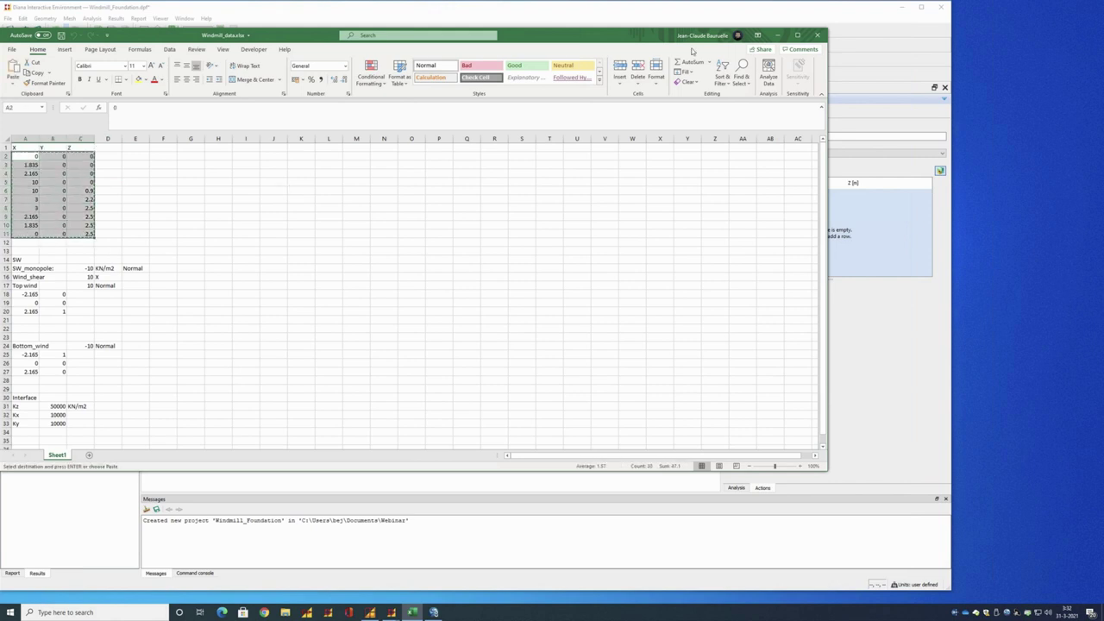
Switch back to Diana, paste the coordinates into the Foundation sheet's points table and create the sheet
{"action": "left_click", "coordinate": [840, 74]}
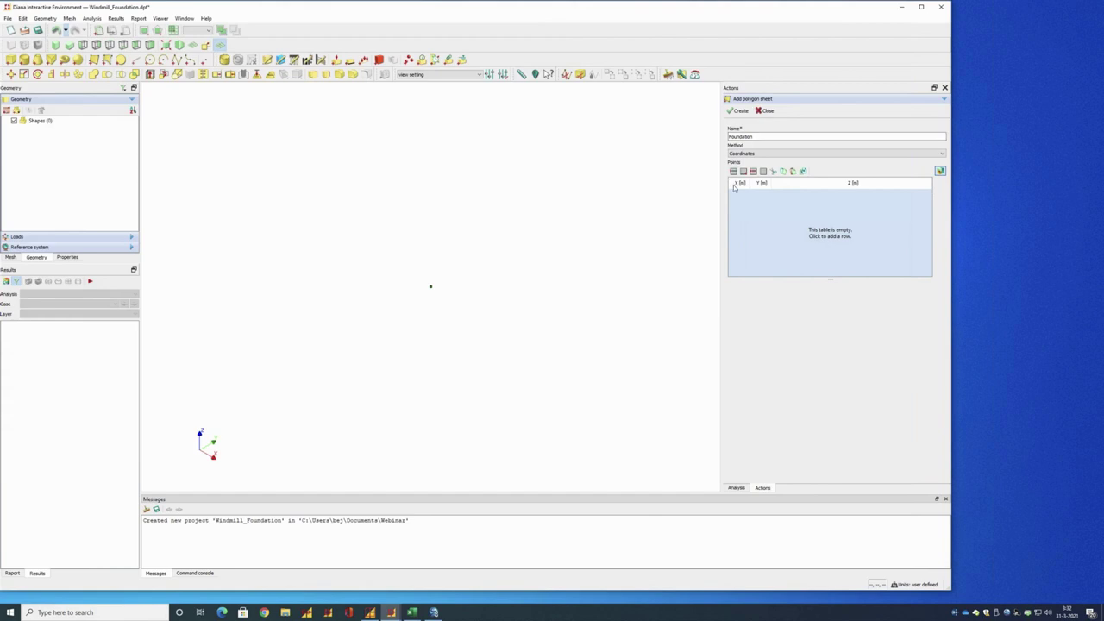
{"action": "left_click", "coordinate": [734, 186]}
{"action": "key", "text": "ctrl+v"}
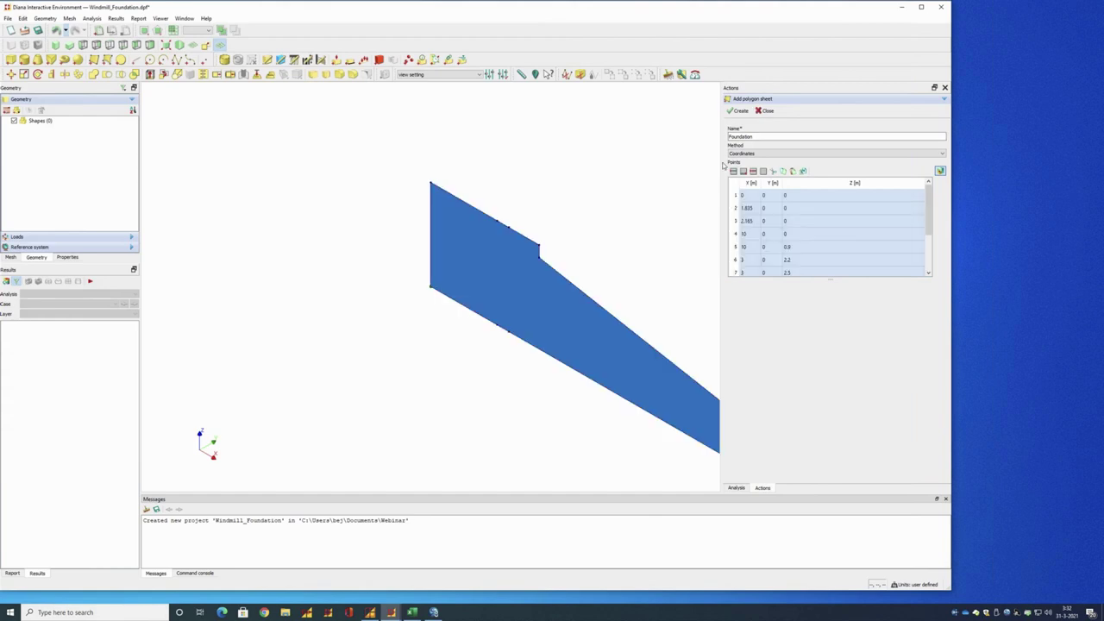
{"action": "left_click", "coordinate": [166, 46]}
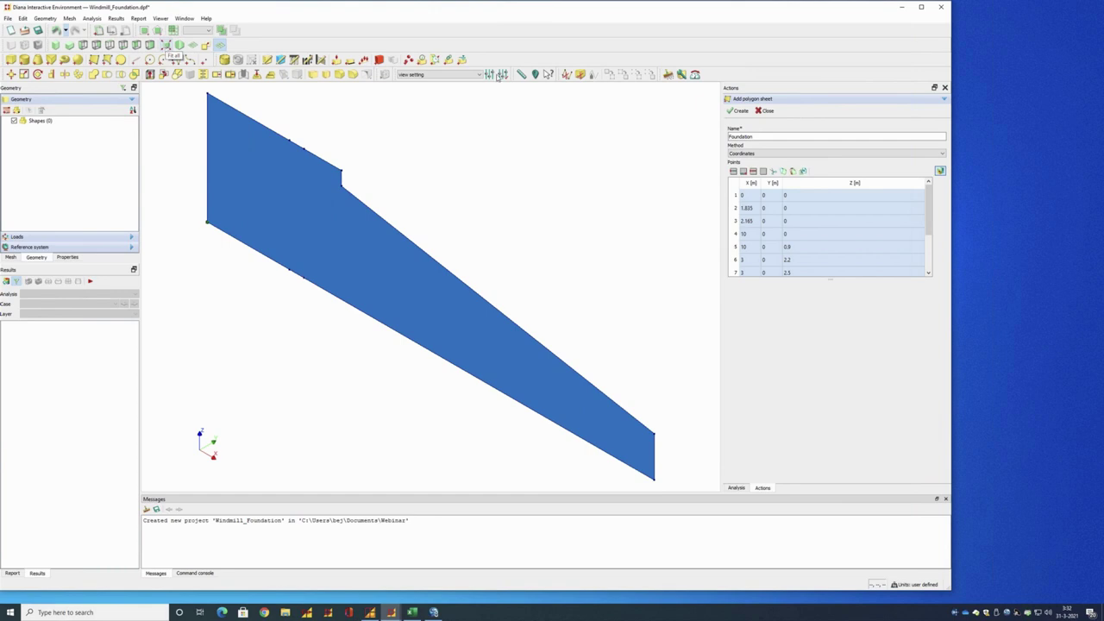
{"action": "left_click", "coordinate": [738, 112]}
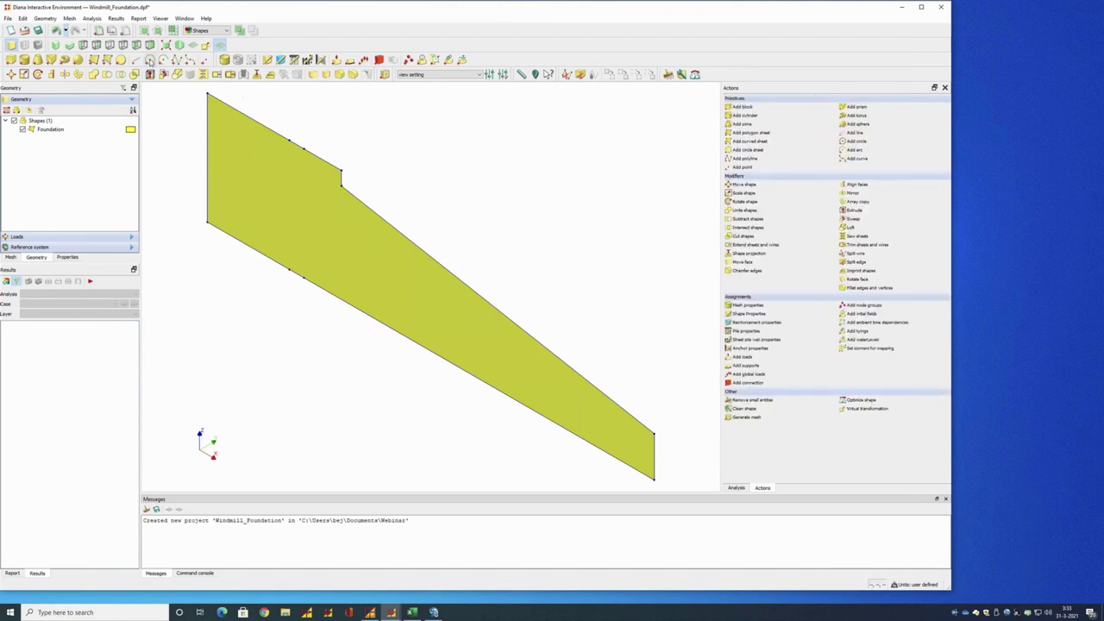
Create a circle with a 10 m radius centred at the origin, with direction 0 0 1
{"action": "left_click", "coordinate": [149, 61]}
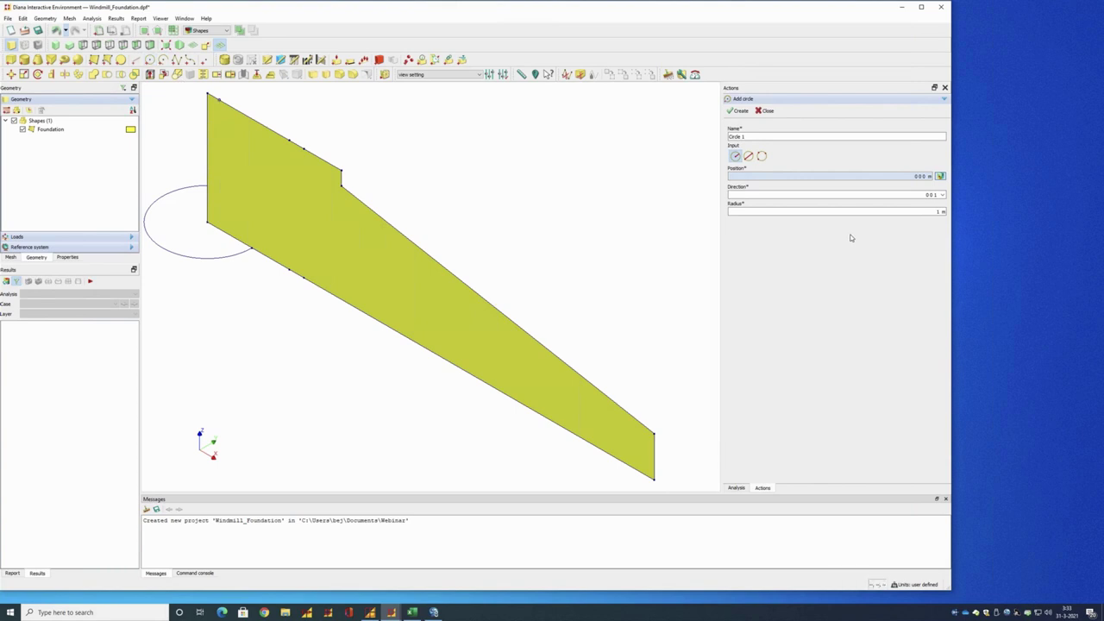
{"action": "left_click", "coordinate": [938, 211]}
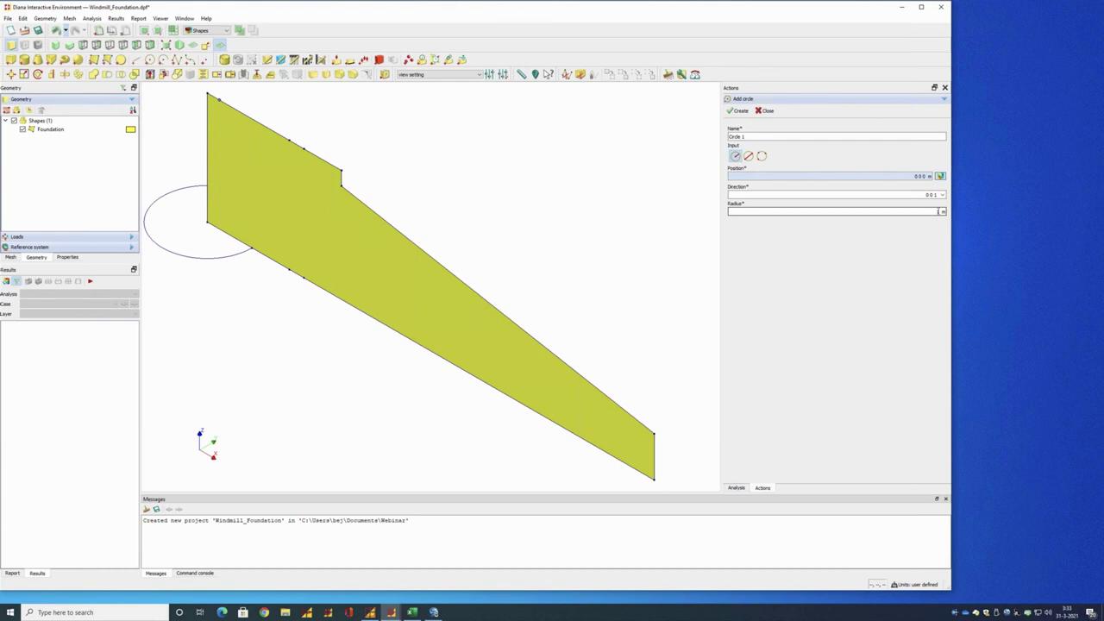
{"action": "type", "text": "10"}
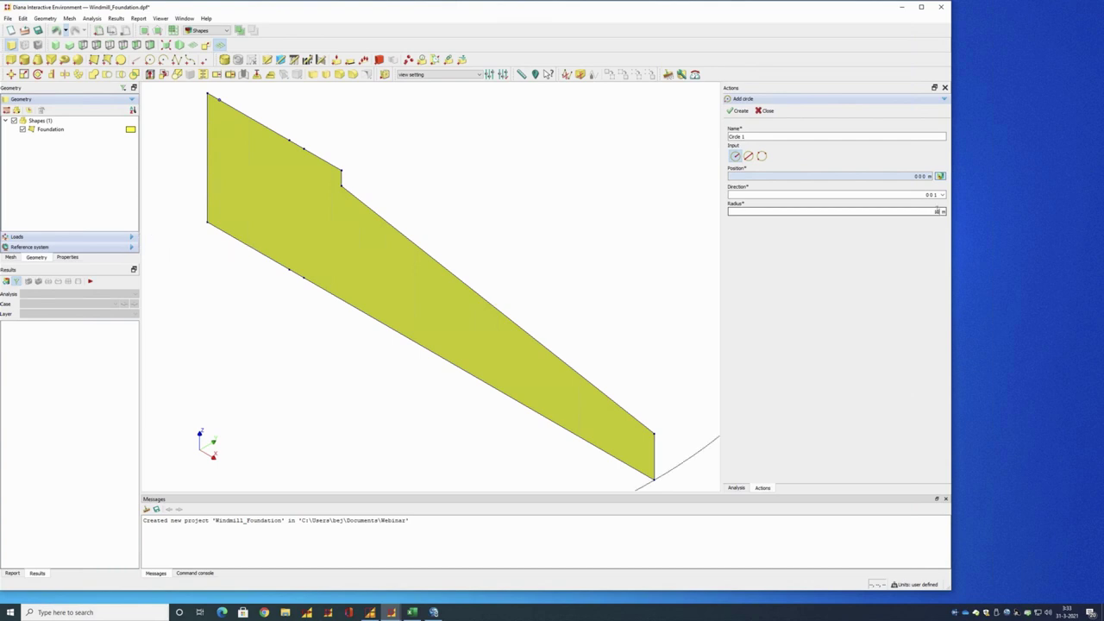
{"action": "left_click", "coordinate": [167, 45]}
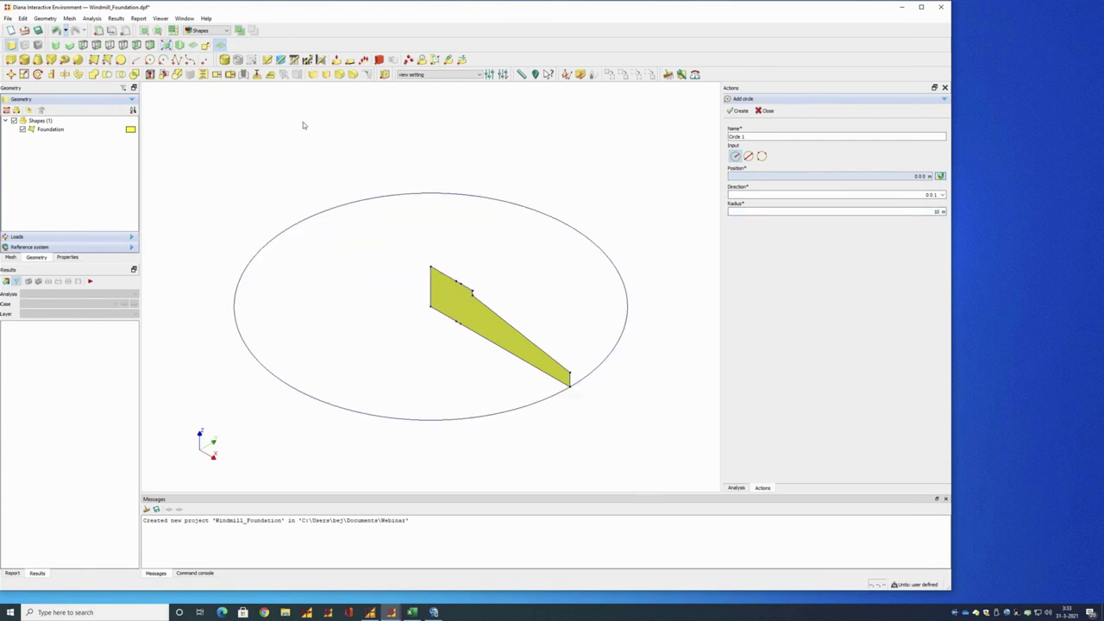
{"action": "left_click", "coordinate": [737, 111]}
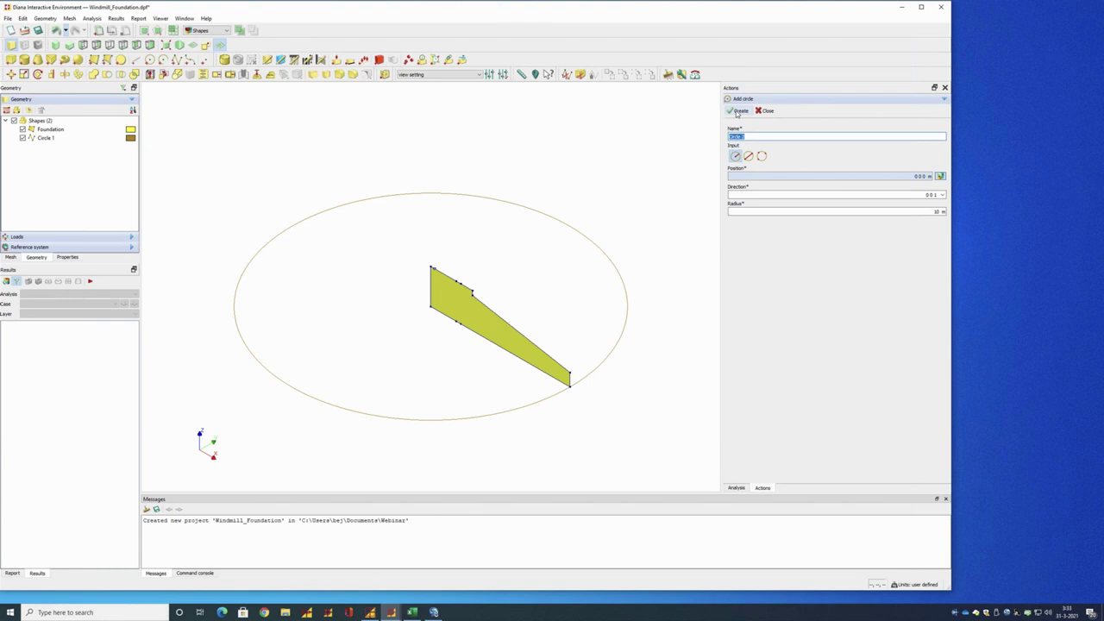
{"action": "left_click", "coordinate": [764, 111]}
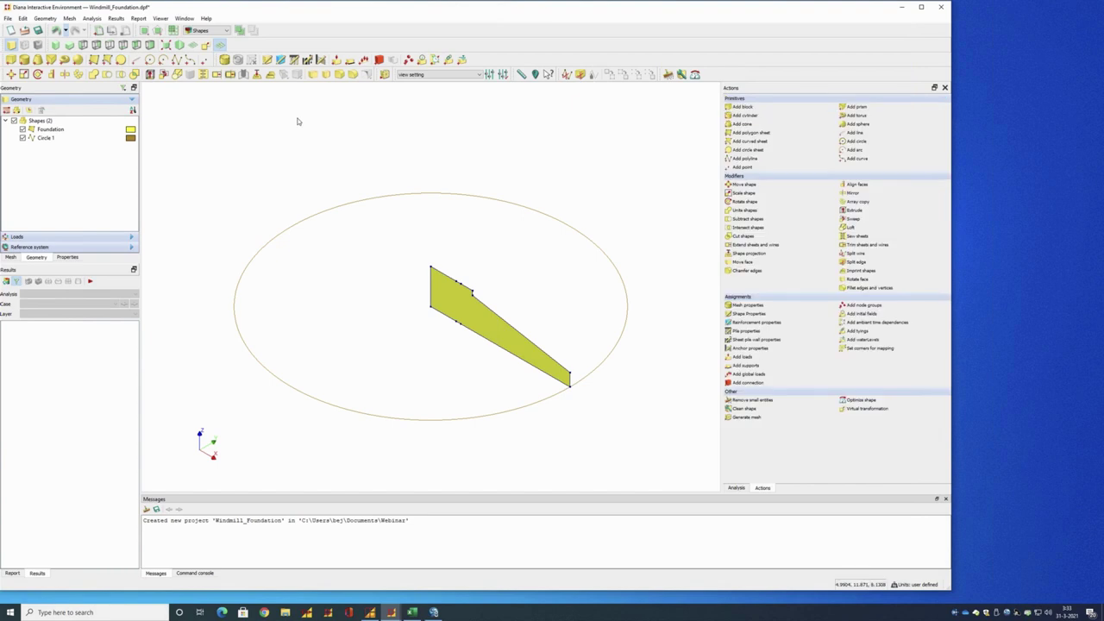
Sweep the Foundation sheet along the circle with columnar faces to form the solid circular foundation
{"action": "left_click", "coordinate": [163, 74]}
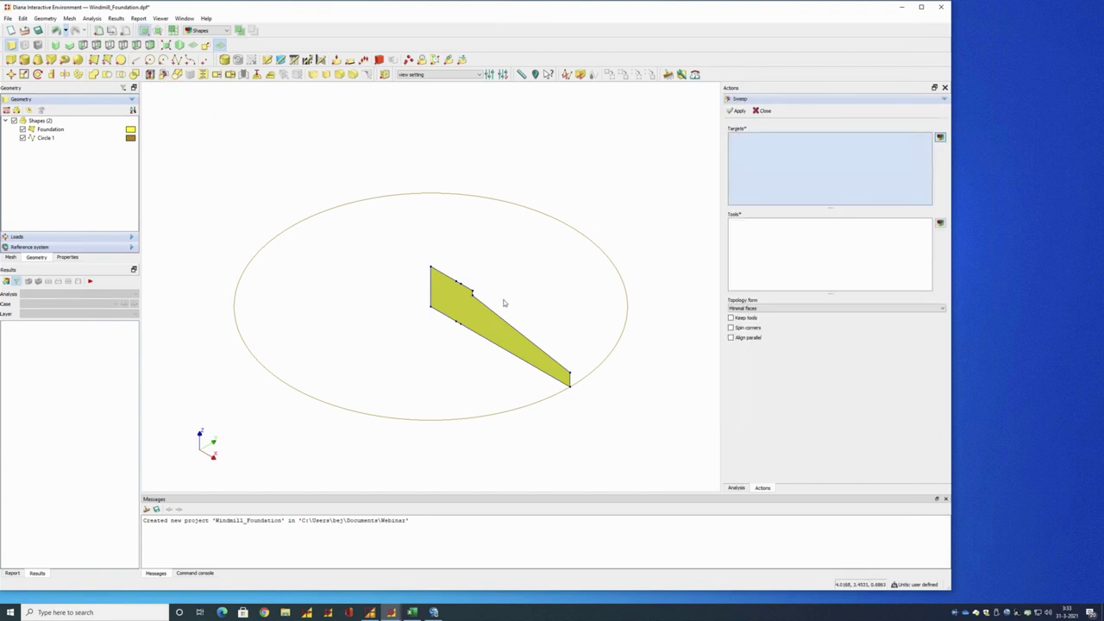
{"action": "left_click", "coordinate": [469, 314]}
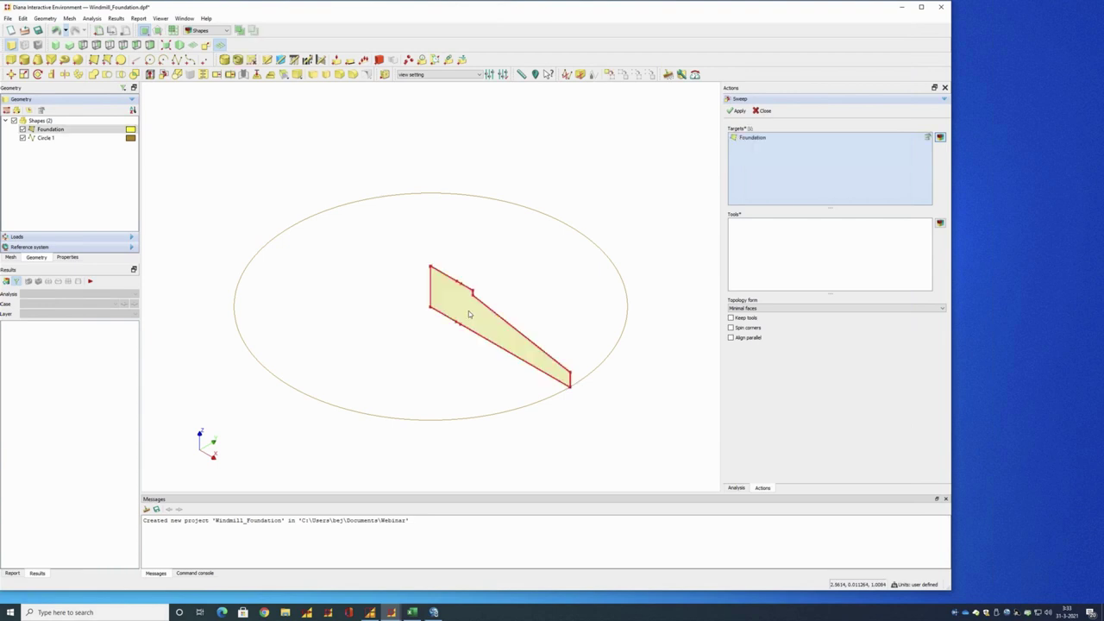
{"action": "left_click", "coordinate": [710, 279]}
{"action": "left_click", "coordinate": [621, 281]}
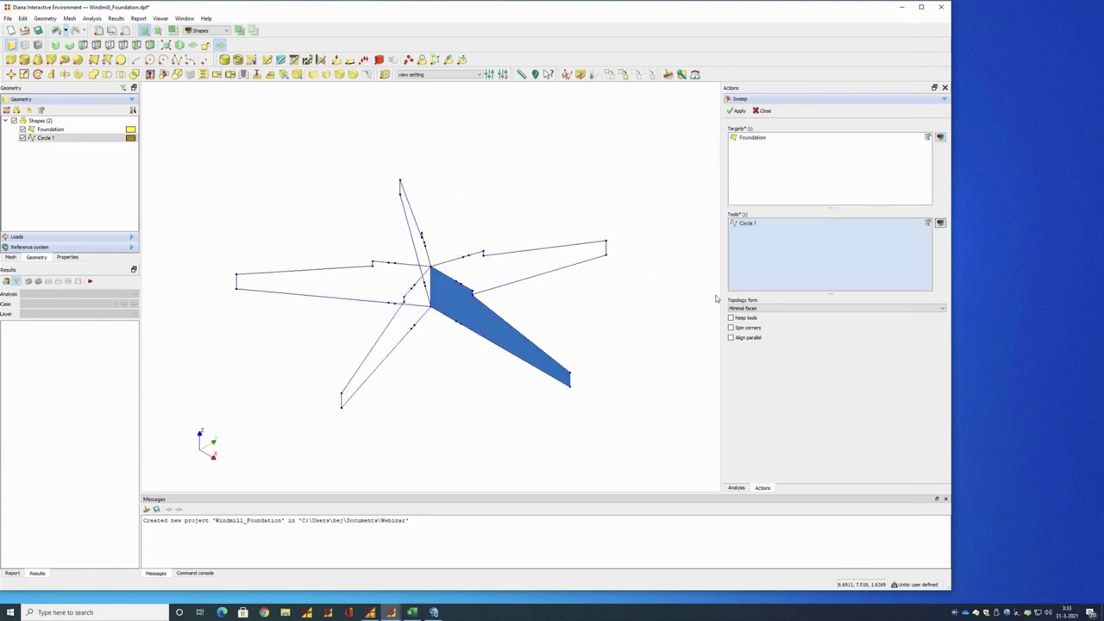
{"action": "left_click", "coordinate": [863, 309]}
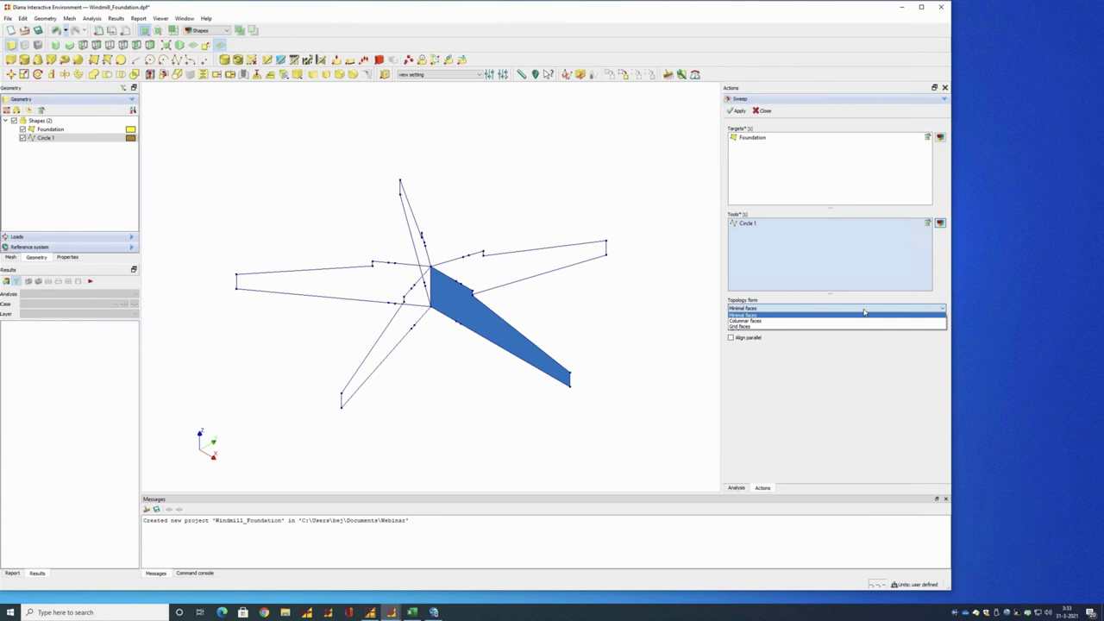
{"action": "left_click", "coordinate": [748, 321]}
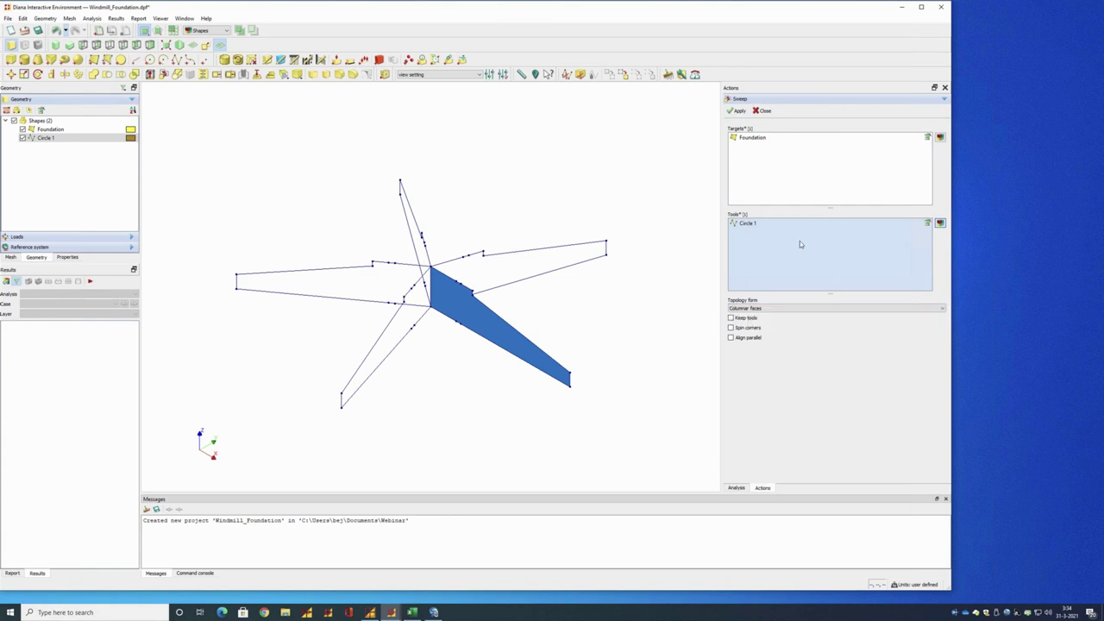
{"action": "left_click", "coordinate": [738, 112]}
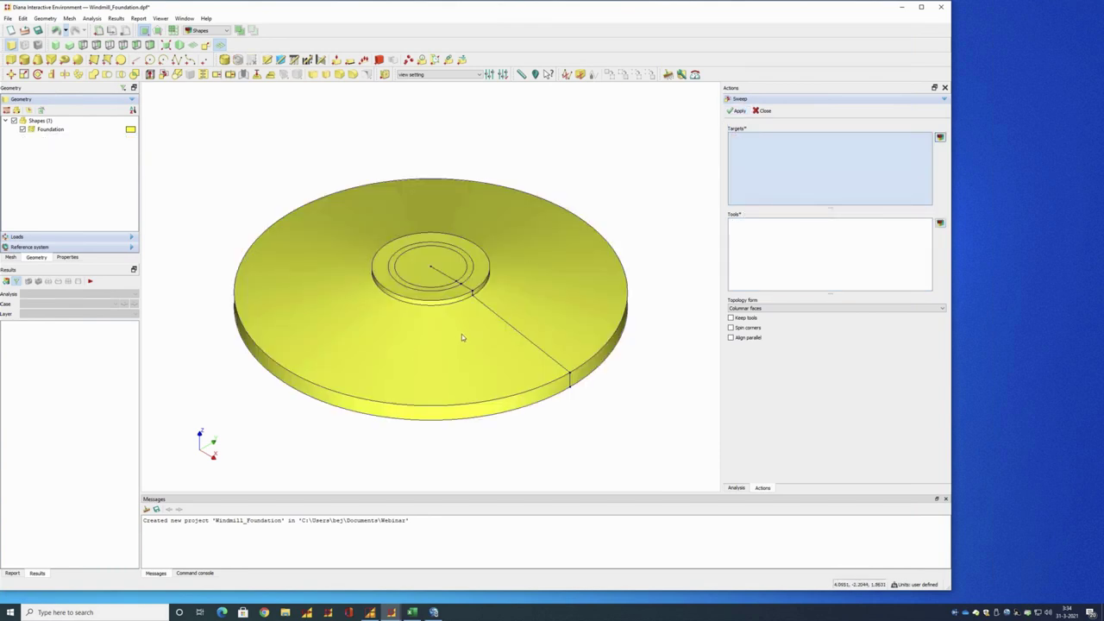
{"action": "key", "text": "super"}
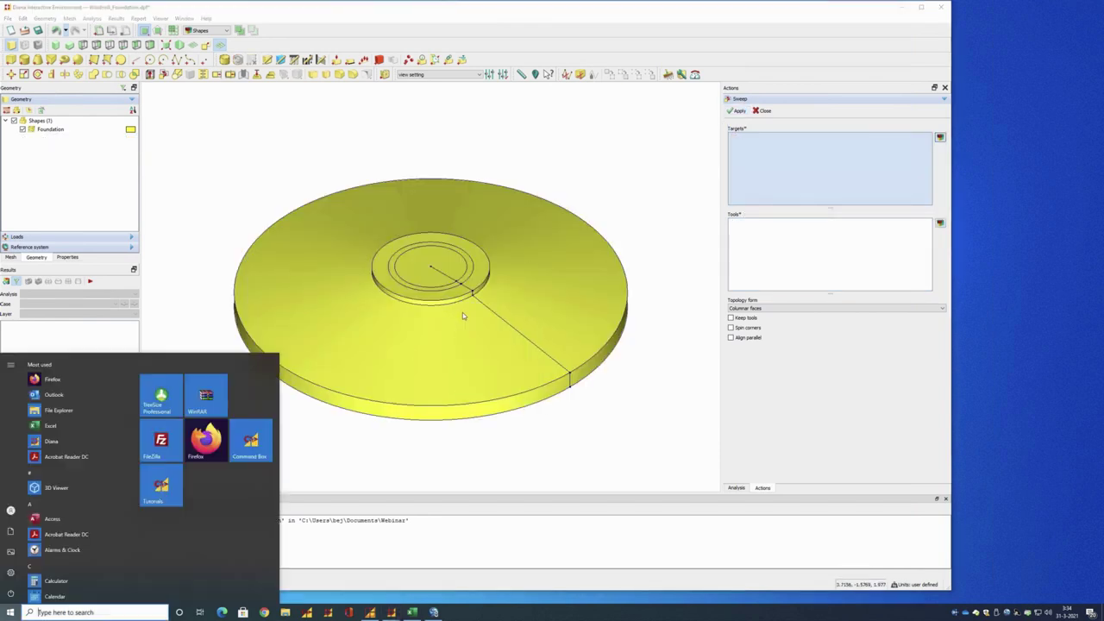
{"action": "left_click", "coordinate": [475, 331]}
{"action": "middle_click_drag", "start_coordinate": [476, 331], "coordinate": [504, 343]}
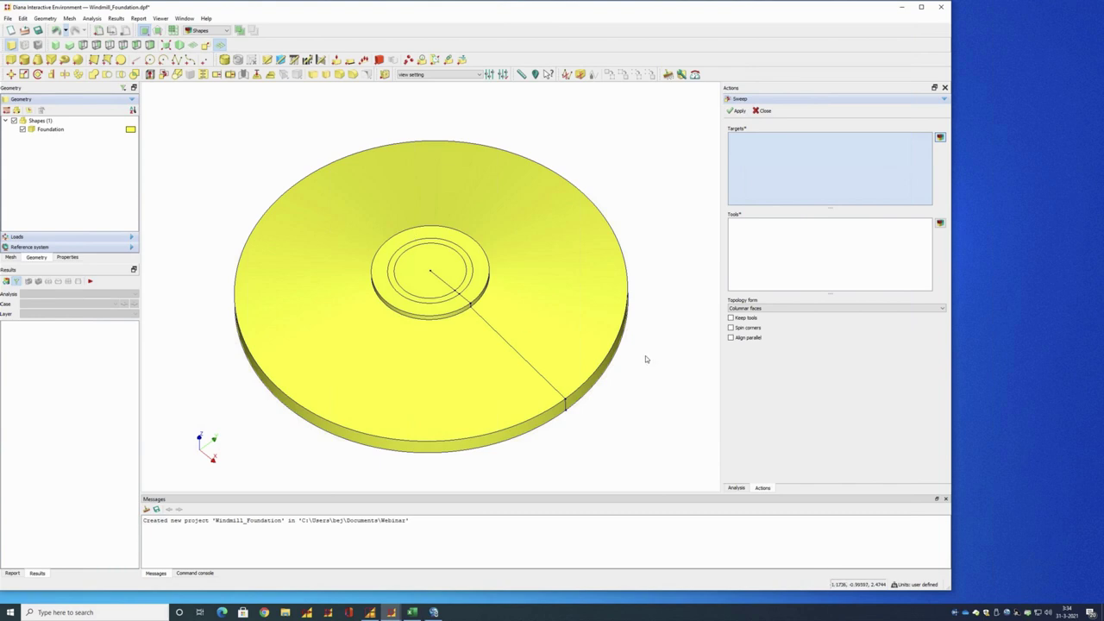
{"action": "left_click", "coordinate": [764, 111]}
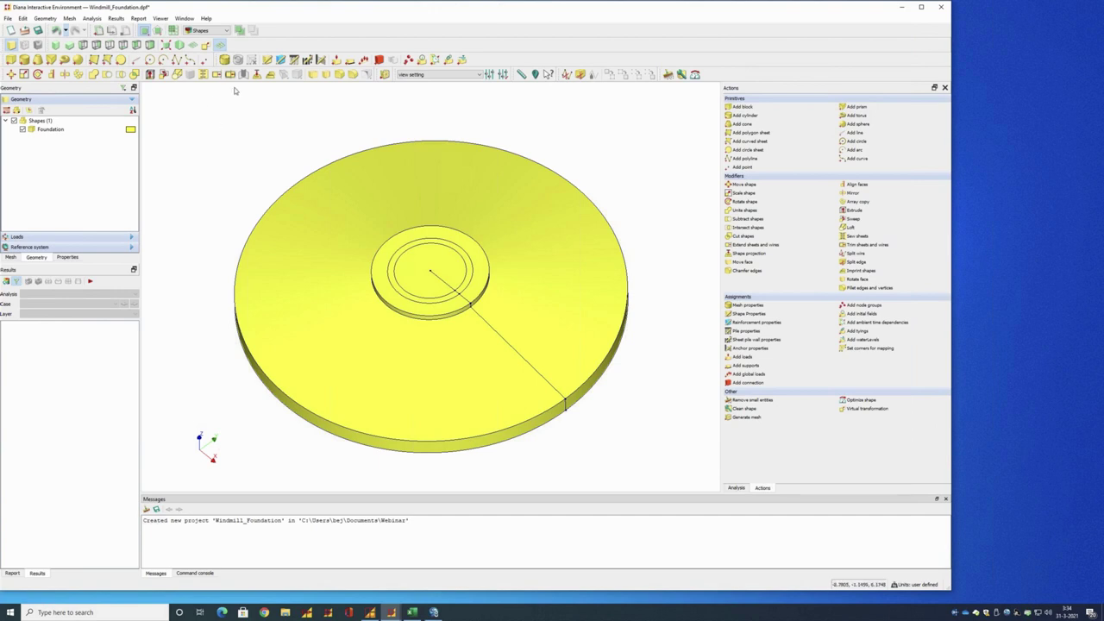
Start assigning shape properties to the Foundation solid with the Structural Solids element class
{"action": "left_click", "coordinate": [281, 61]}
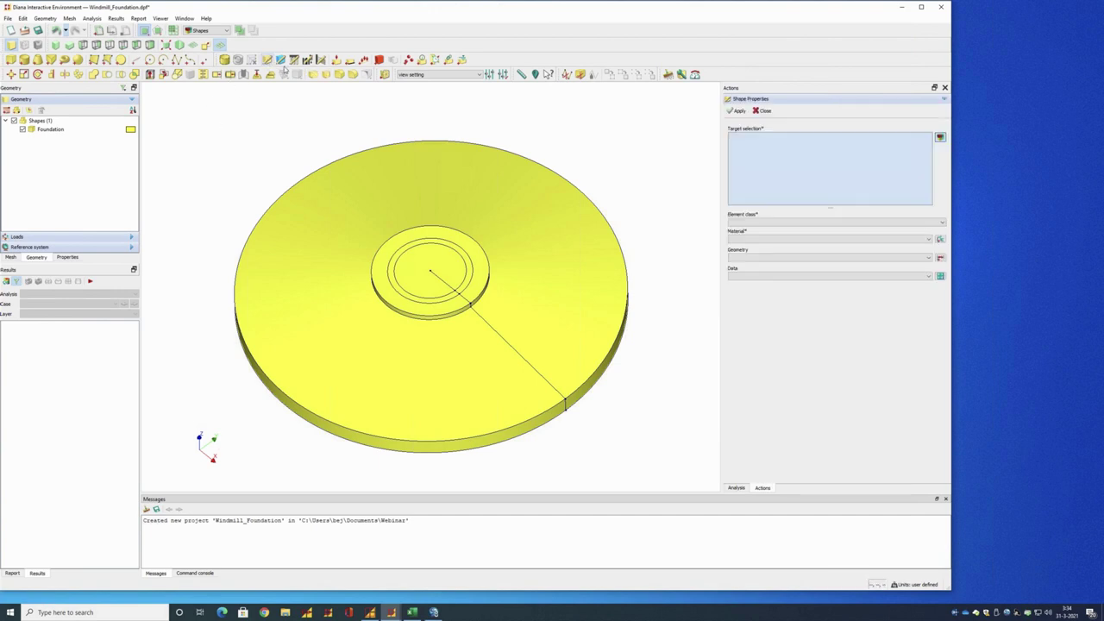
{"action": "left_click", "coordinate": [788, 222]}
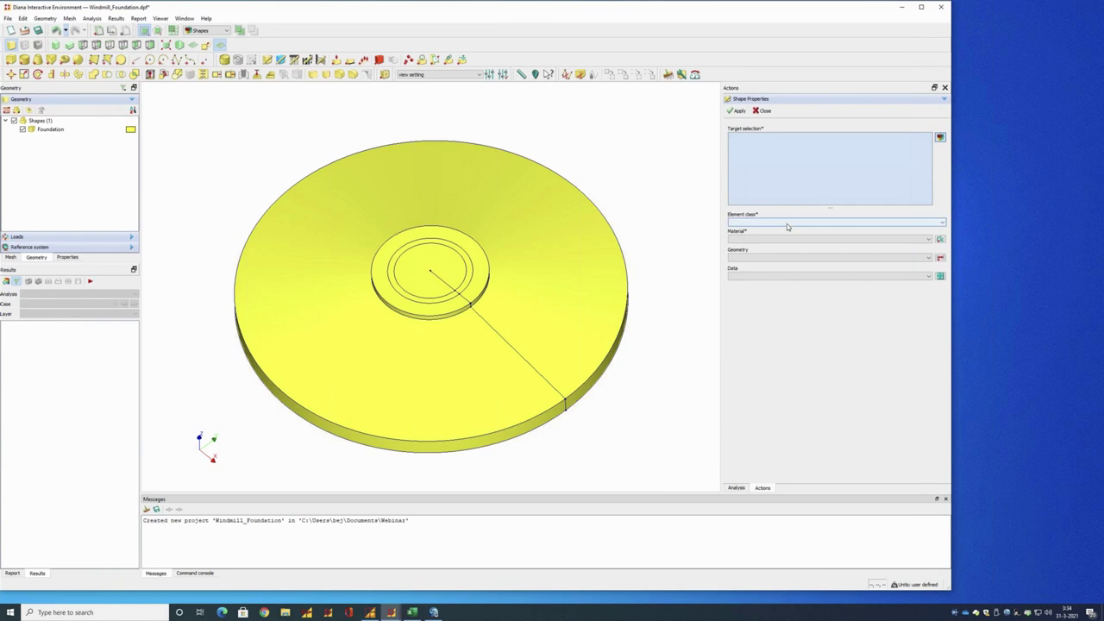
{"action": "left_click", "coordinate": [548, 238]}
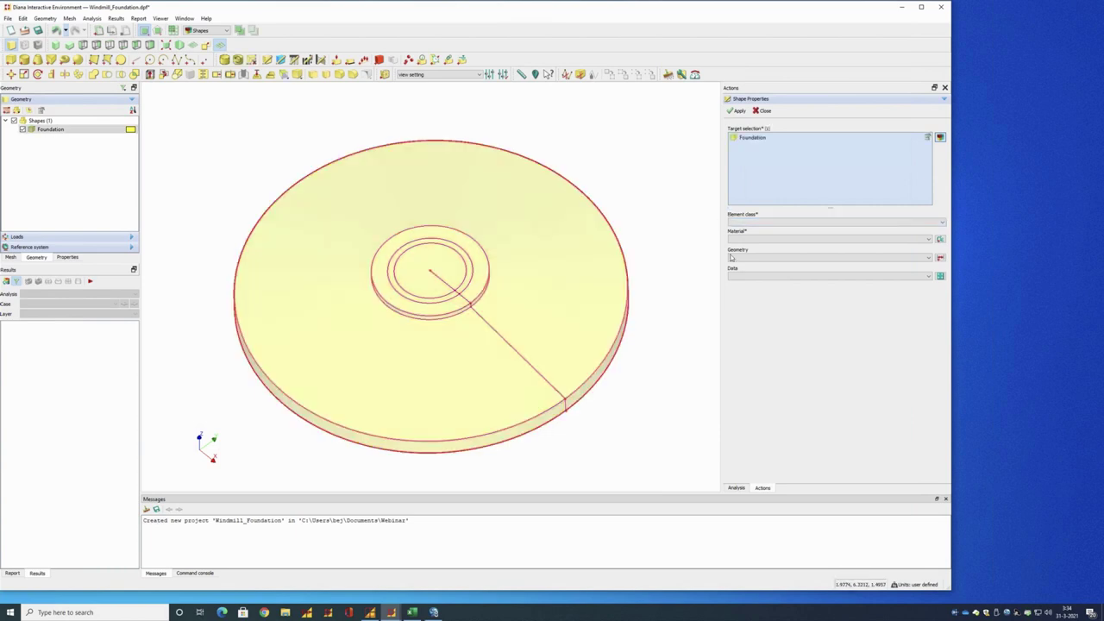
{"action": "left_click", "coordinate": [889, 223]}
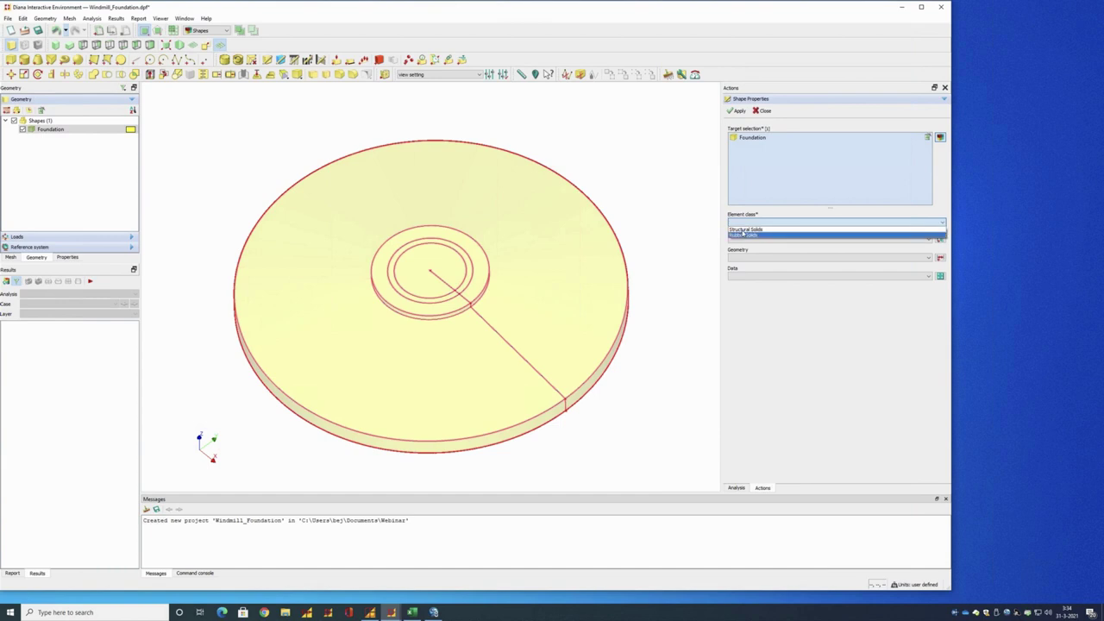
{"action": "left_click", "coordinate": [747, 228]}
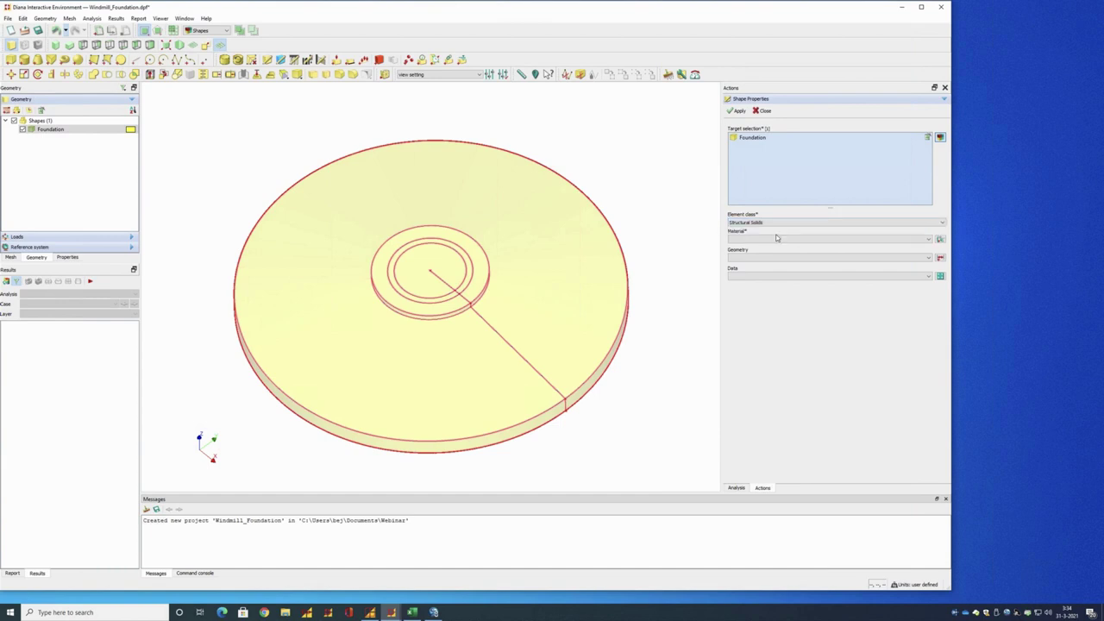
Add a material named Concrete using the fib Model Code for Concrete Structures 2010, with the Total Strain crack model excluded
{"action": "left_click", "coordinate": [940, 239]}
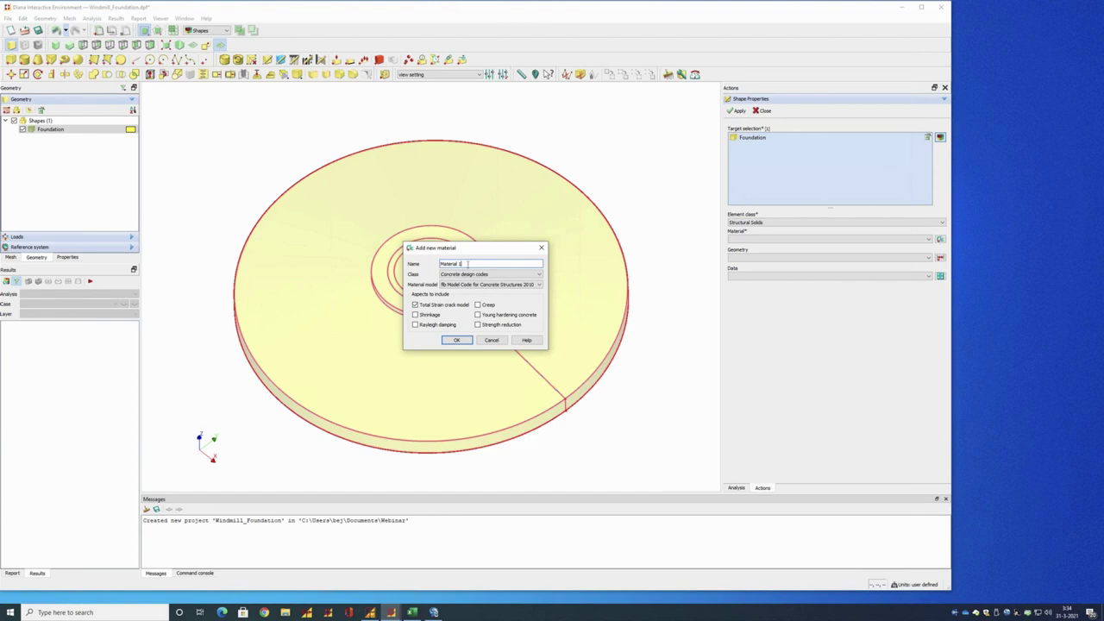
{"action": "left_click_drag", "start_coordinate": [483, 263], "coordinate": [413, 264]}
{"action": "type", "text": "Concrete"}
{"action": "left_click", "coordinate": [415, 306]}
{"action": "left_click", "coordinate": [458, 340]}
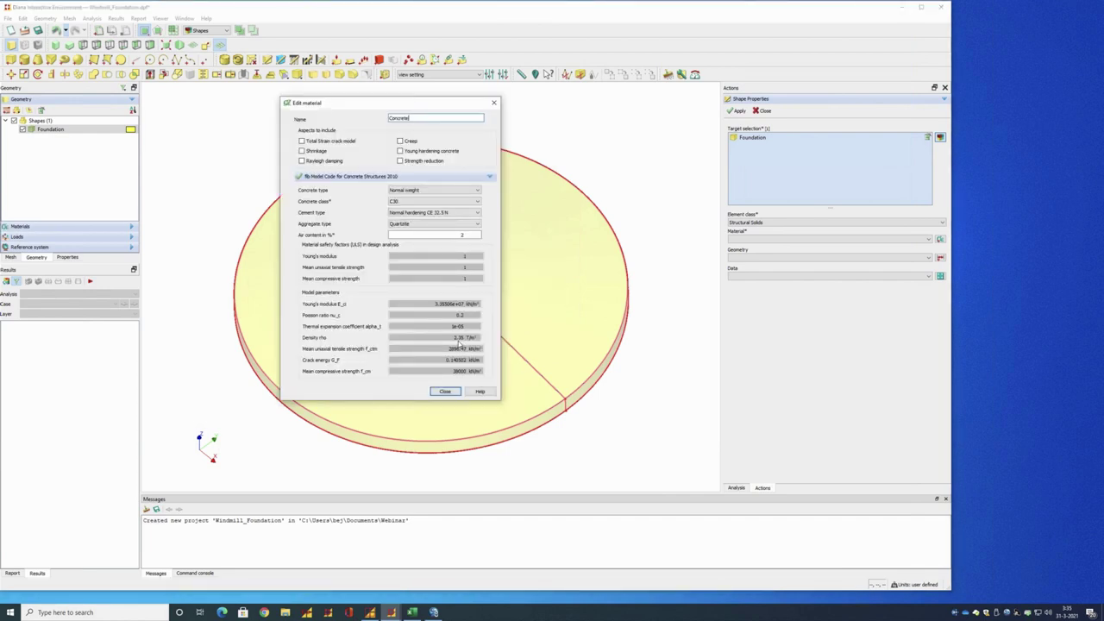
Set the Concrete material's concrete class to C45 and apply the shape properties to the Foundation
{"action": "left_click", "coordinate": [458, 204]}
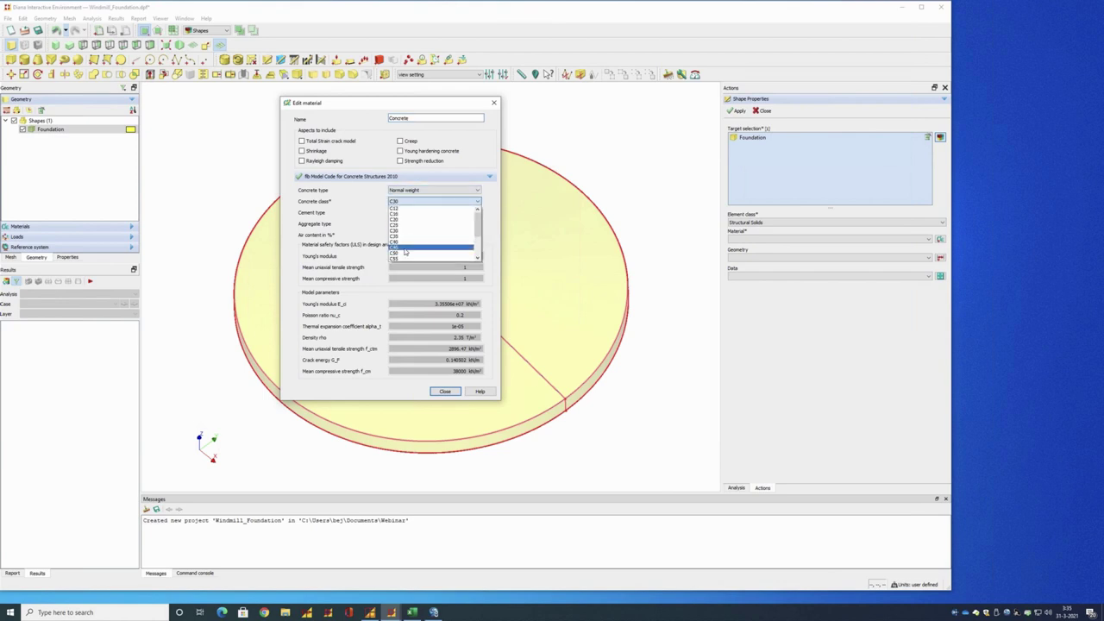
{"action": "left_click", "coordinate": [404, 249]}
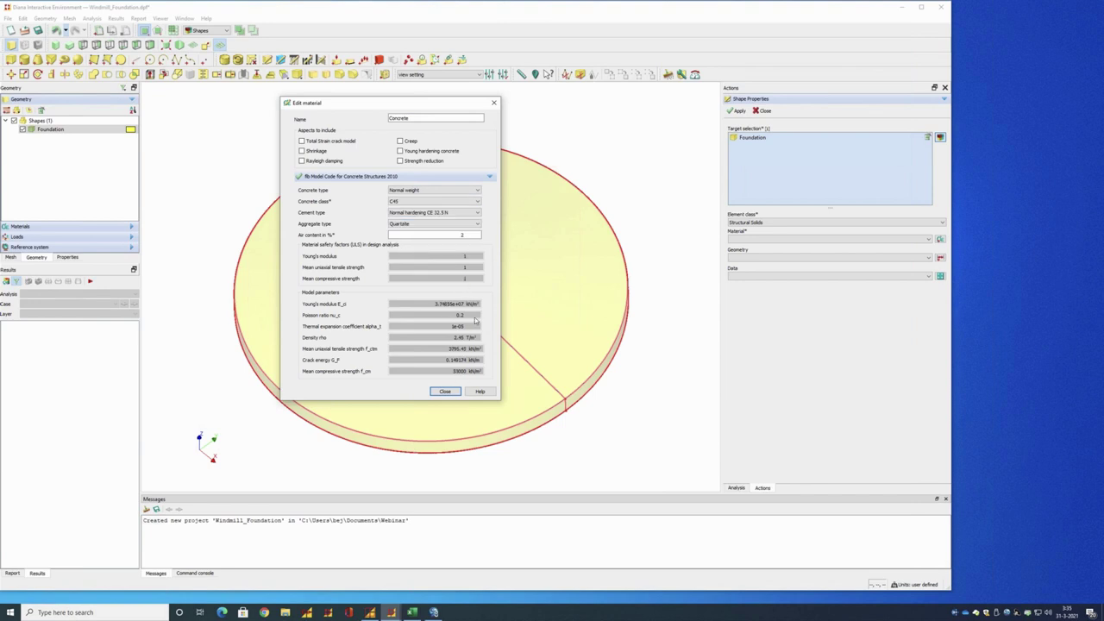
{"action": "left_click_drag", "start_coordinate": [353, 101], "coordinate": [337, 91]}
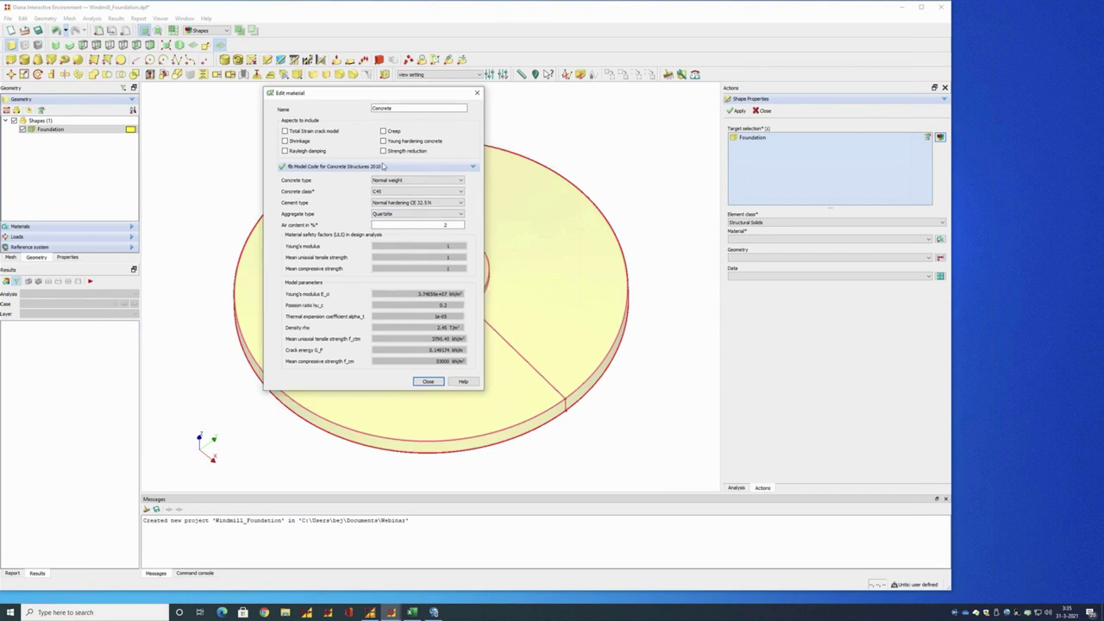
{"action": "left_click", "coordinate": [427, 382]}
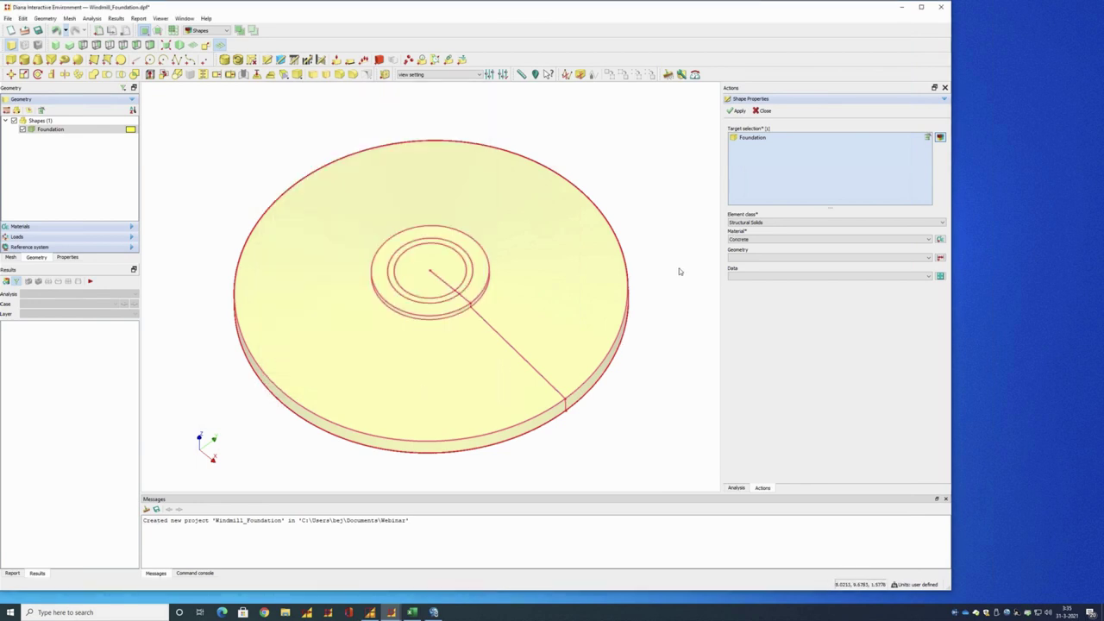
{"action": "left_click", "coordinate": [736, 111]}
{"action": "left_click", "coordinate": [736, 112]}
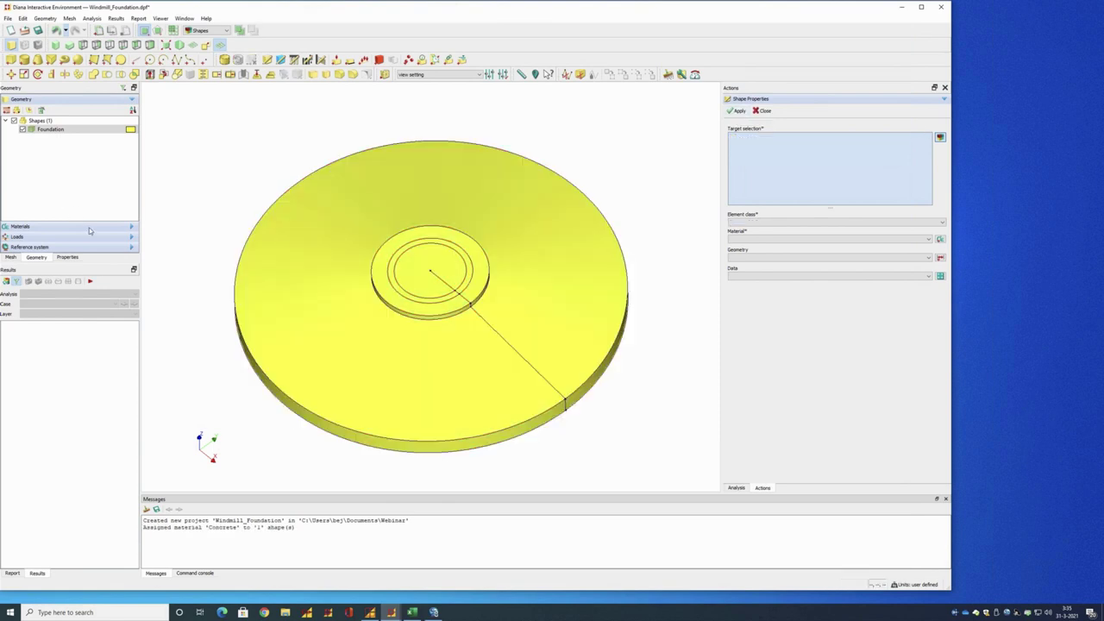
Review the Concrete material's properties in the materials list and color the shapes by material color
{"action": "left_click", "coordinate": [89, 227]}
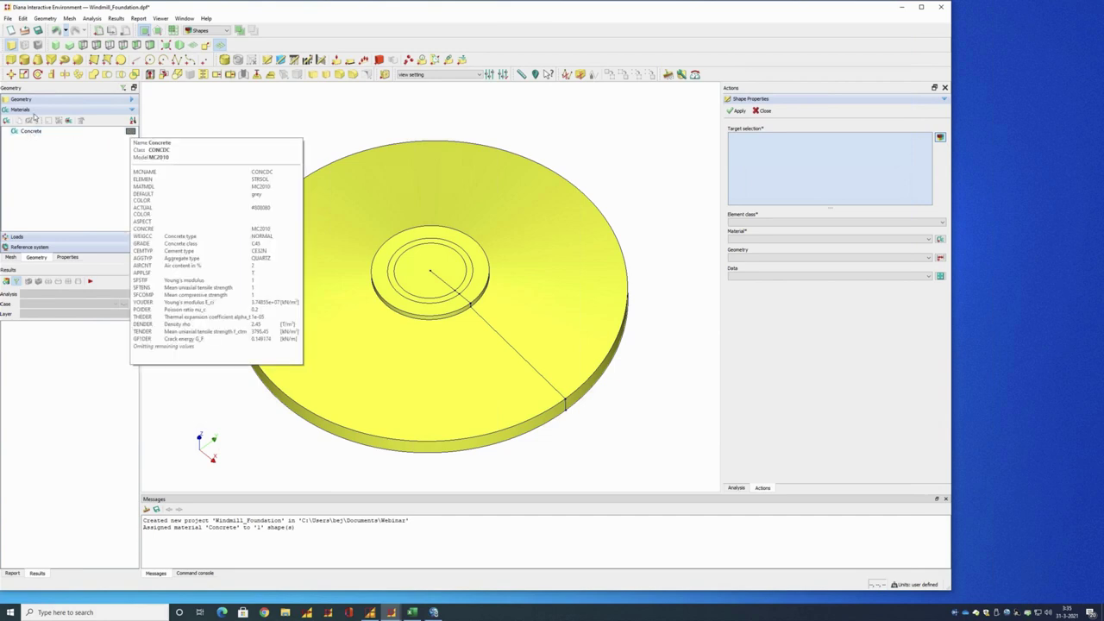
{"action": "mouse_move", "coordinate": [38, 133]}
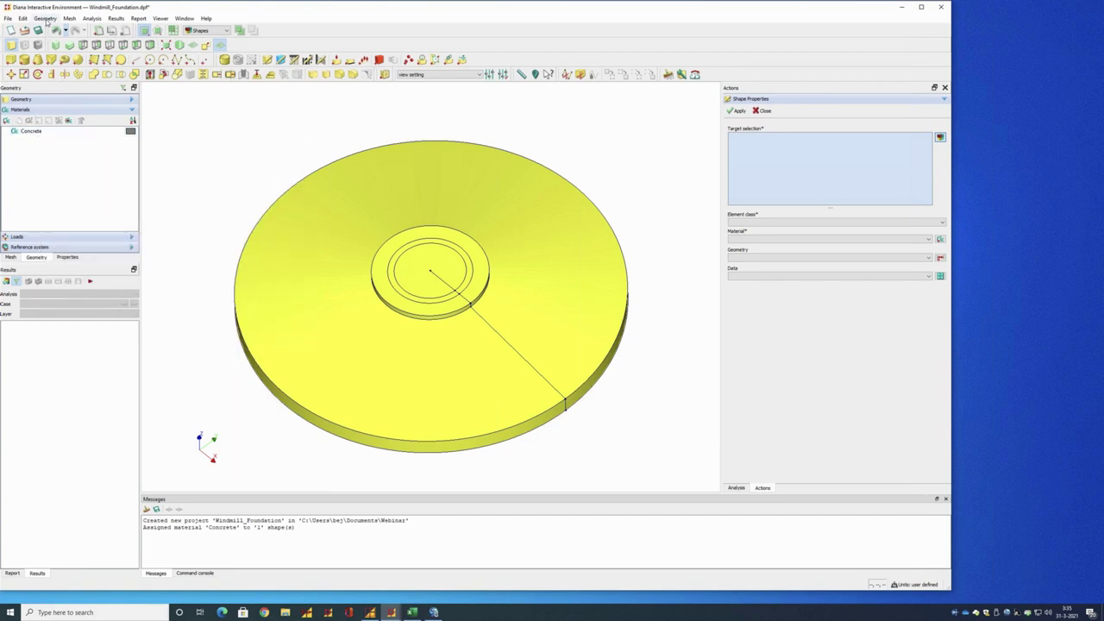
{"action": "left_click", "coordinate": [46, 20]}
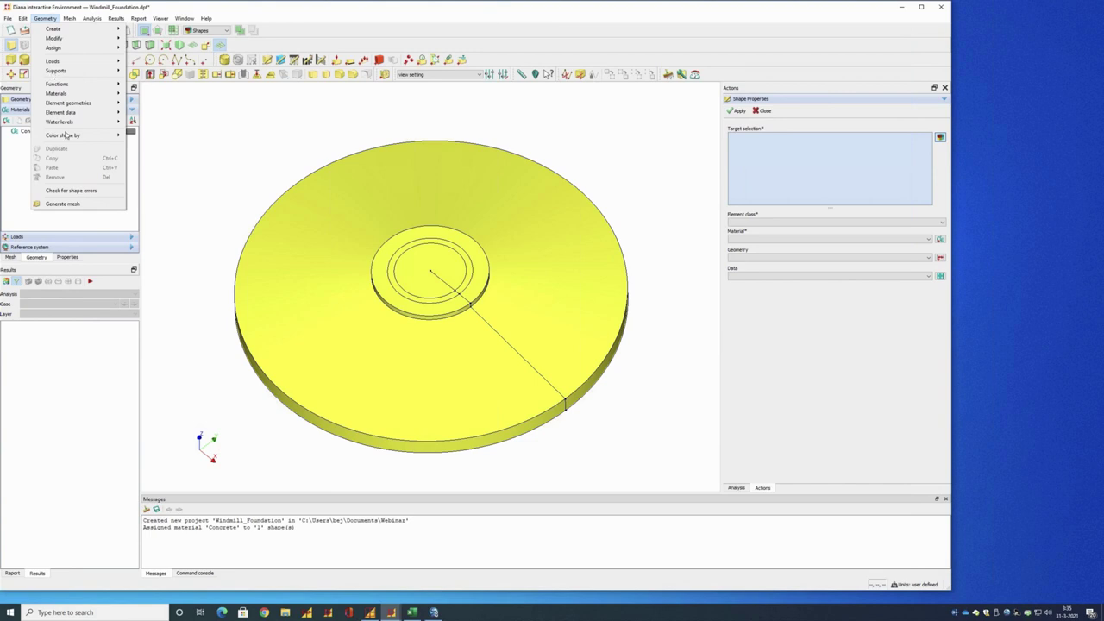
{"action": "mouse_move", "coordinate": [67, 135]}
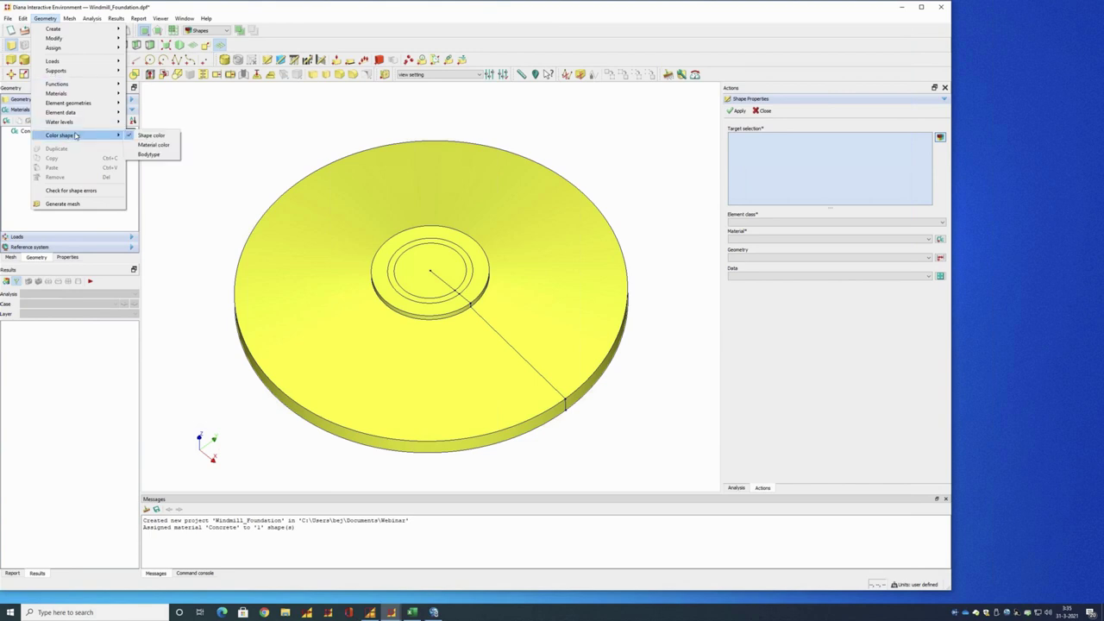
{"action": "left_click", "coordinate": [154, 145]}
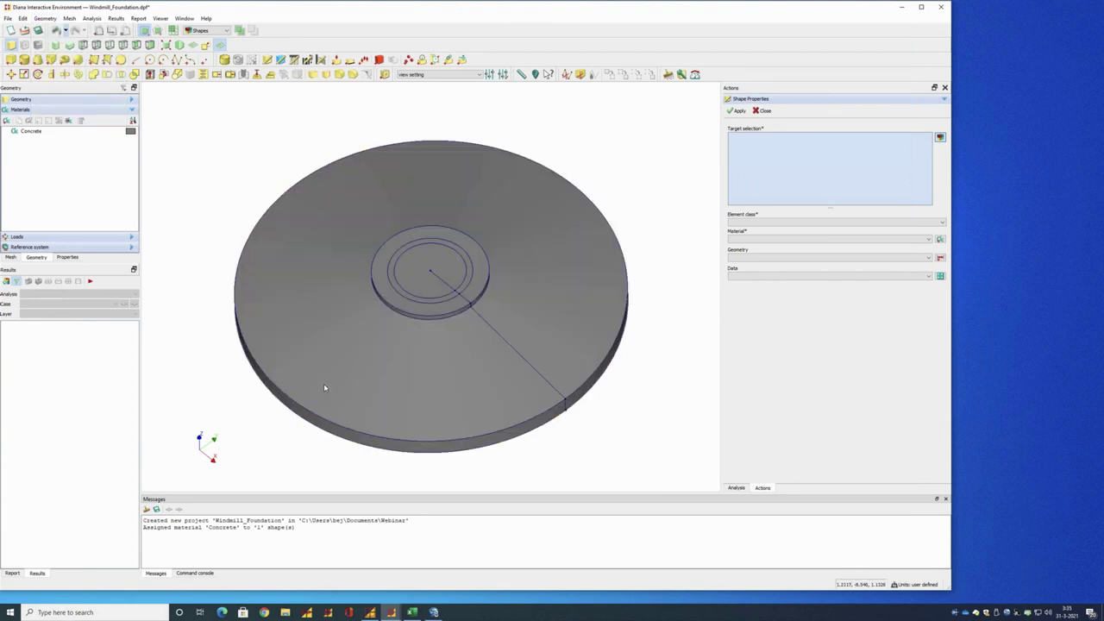
Close the shape properties and start a new connection named Interface with the Boundary interface type
{"action": "key", "text": "super"}
{"action": "key", "text": "super"}
{"action": "middle_click_drag", "start_coordinate": [266, 367], "coordinate": [320, 222]}
{"action": "right_click", "coordinate": [320, 222]}
{"action": "left_click", "coordinate": [616, 220]}
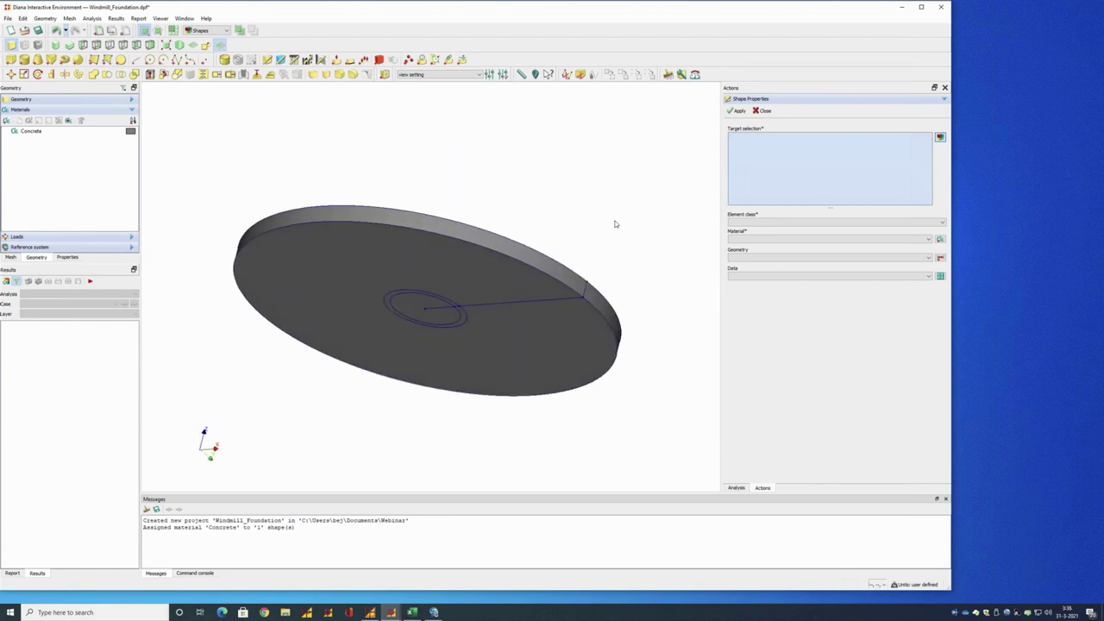
{"action": "left_click", "coordinate": [763, 112]}
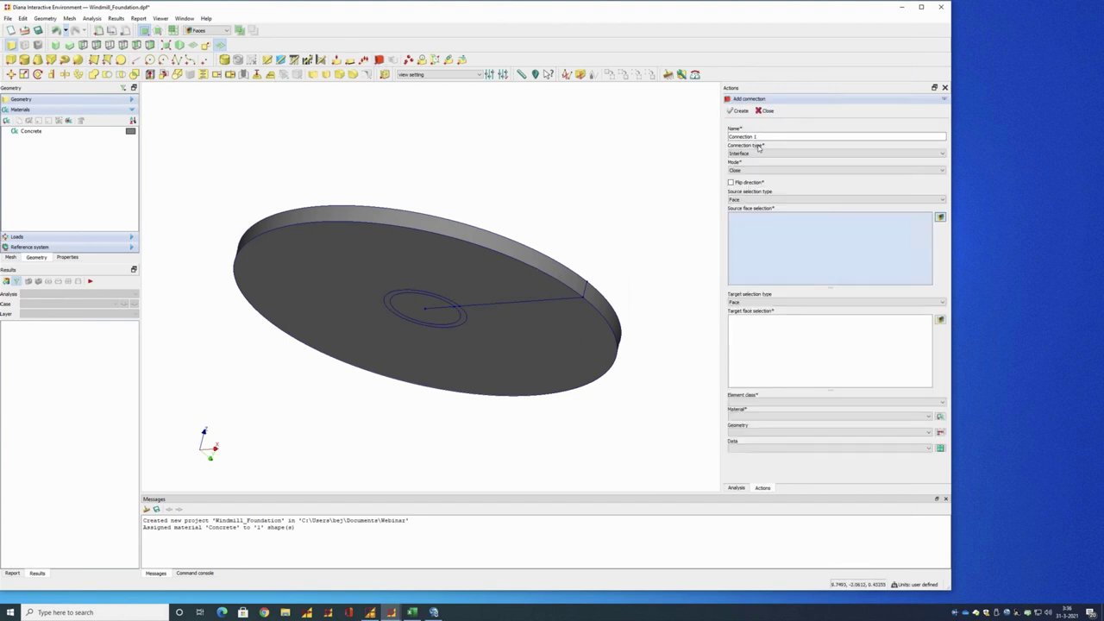
{"action": "left_click", "coordinate": [735, 136]}
{"action": "left_click_drag", "start_coordinate": [757, 136], "coordinate": [716, 136]}
{"action": "type", "text": "Interface"}
{"action": "left_click", "coordinate": [941, 154]}
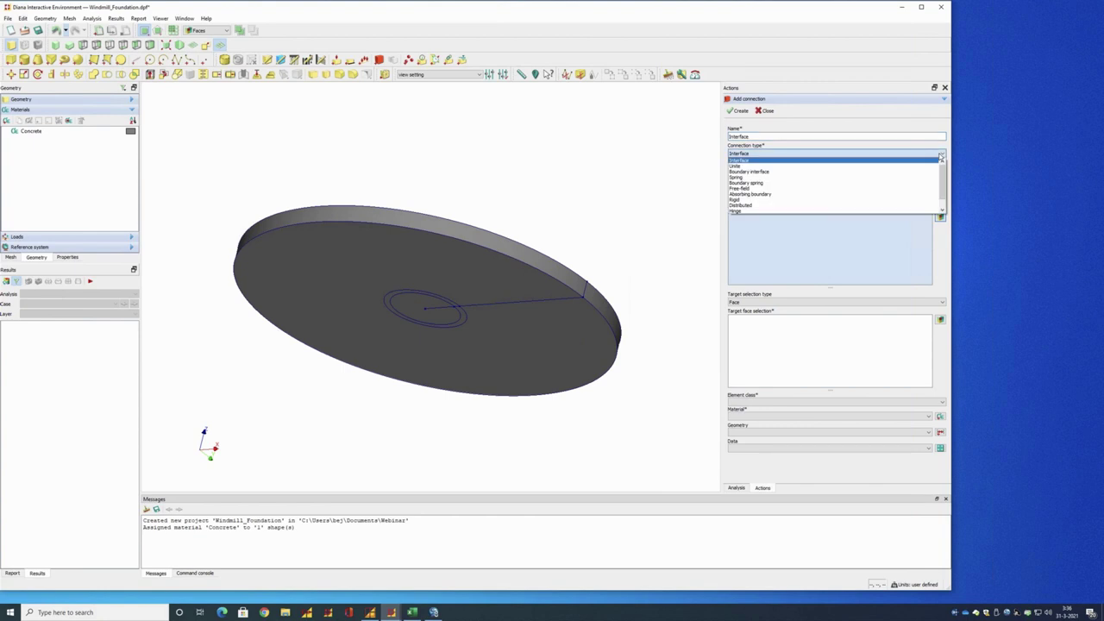
{"action": "left_click", "coordinate": [775, 172]}
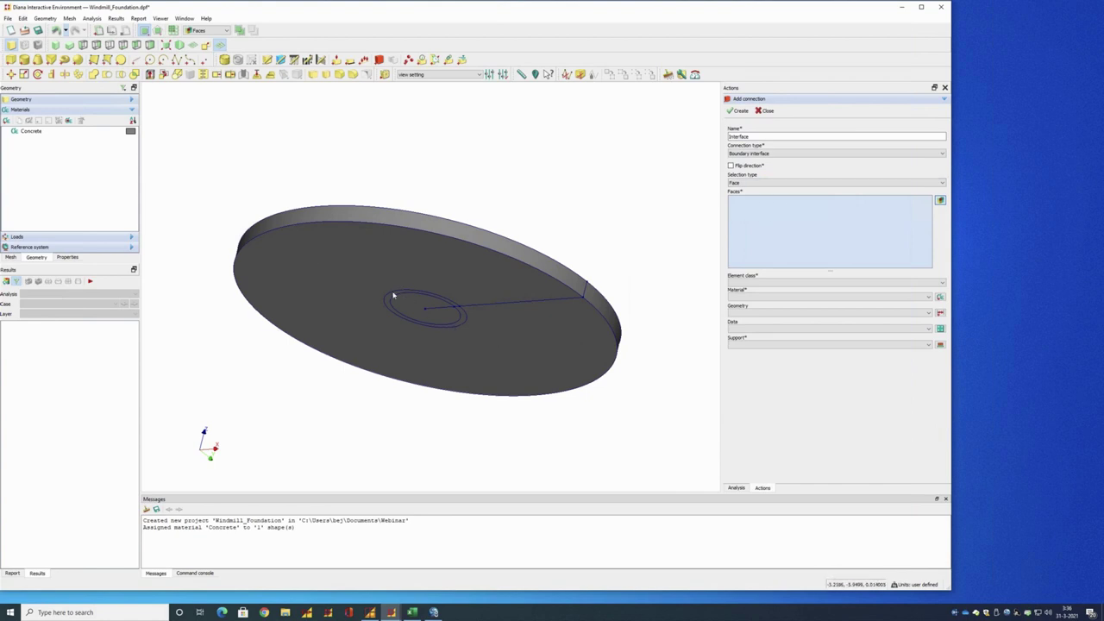
Select the three bottom faces of the Foundation for the connection and set its element class to Structural Plane Interfaces
{"action": "left_click", "coordinate": [392, 298]}
{"action": "left_click", "coordinate": [409, 307]}
{"action": "left_click", "coordinate": [411, 308]}
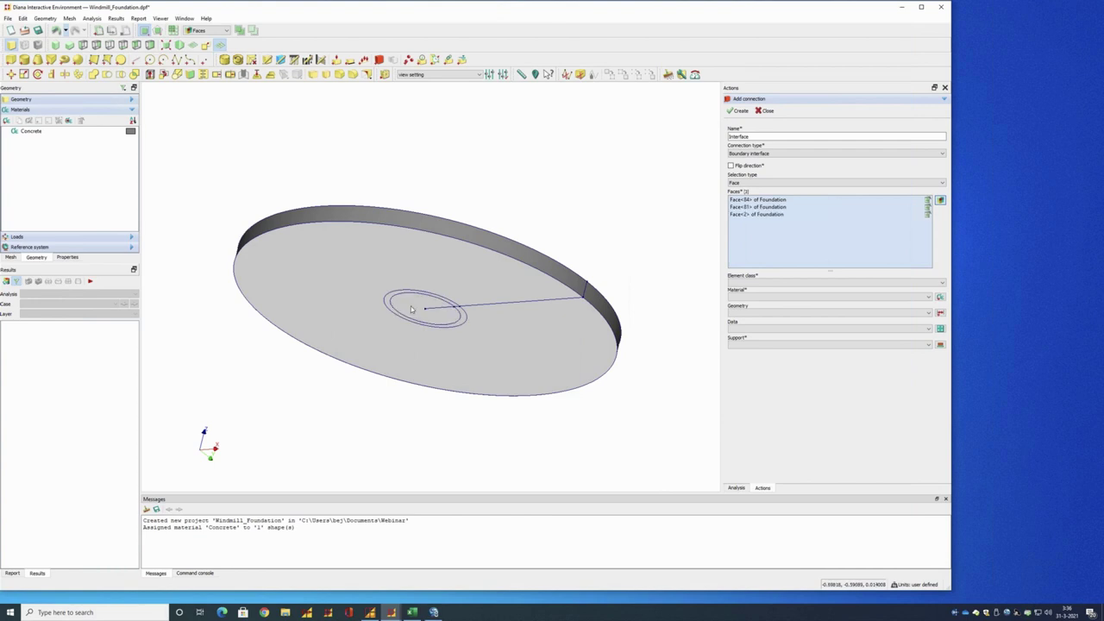
{"action": "left_click", "coordinate": [943, 283]}
{"action": "left_click", "coordinate": [775, 291]}
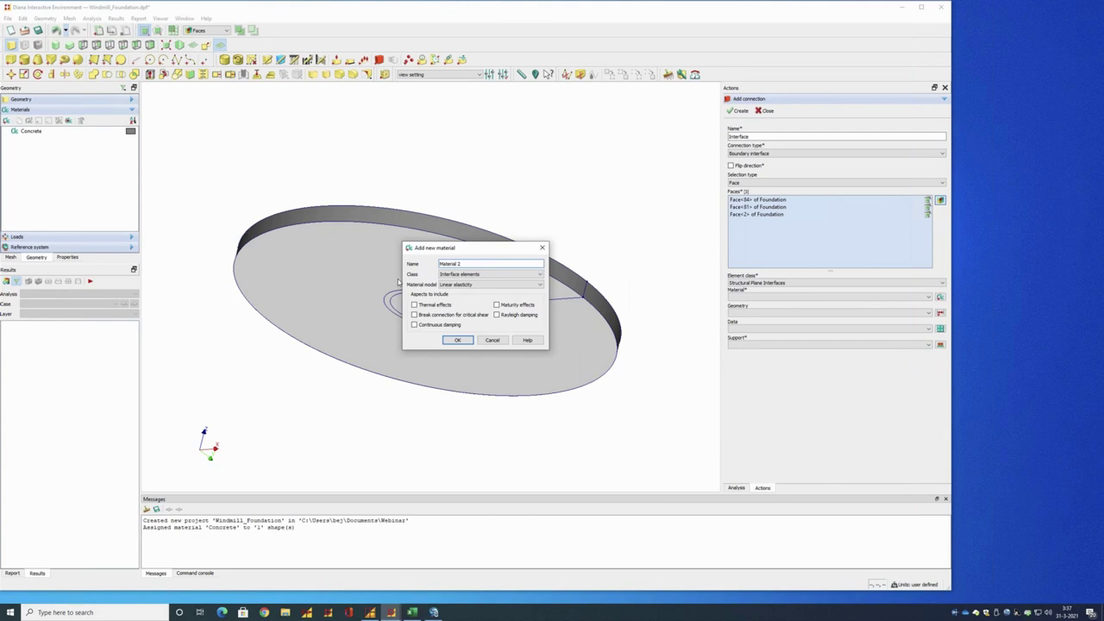
Add a linear elasticity interface-element material named Interface for the connection
{"action": "left_click_drag", "start_coordinate": [461, 264], "coordinate": [424, 266]}
{"action": "type", "text": "Interface"}
{"action": "left_click", "coordinate": [458, 339]}
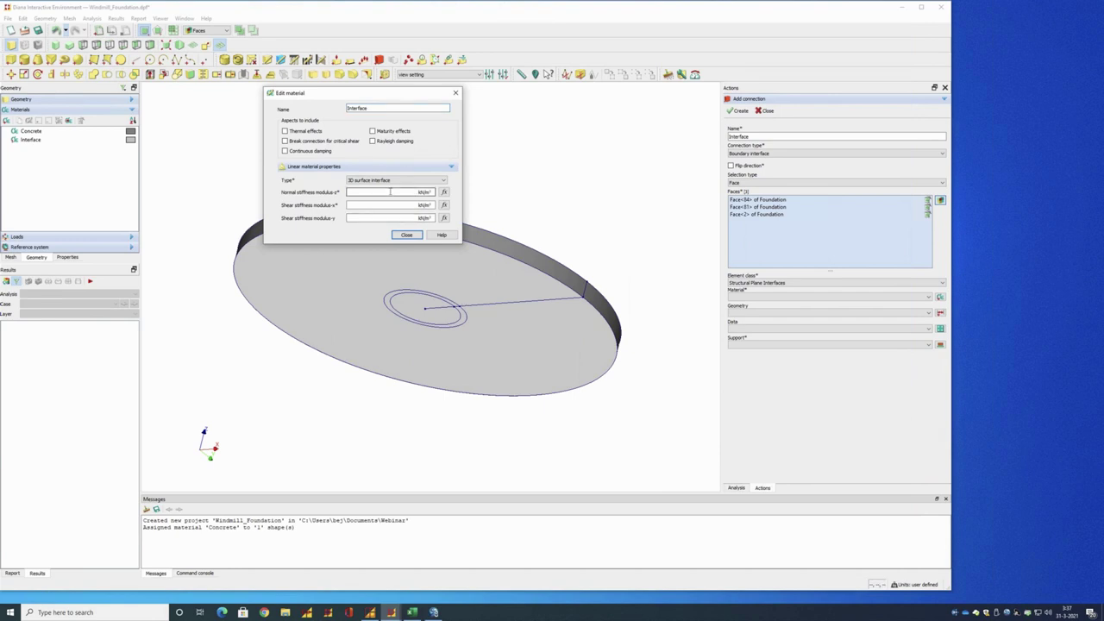
Set the Interface material's normal stiffness modulus-z to 500000 kN/m³ and go on to its shear stiffness modulus-x
{"action": "left_click", "coordinate": [391, 191]}
{"action": "type", "text": "500000"}
{"action": "left_click", "coordinate": [415, 204]}
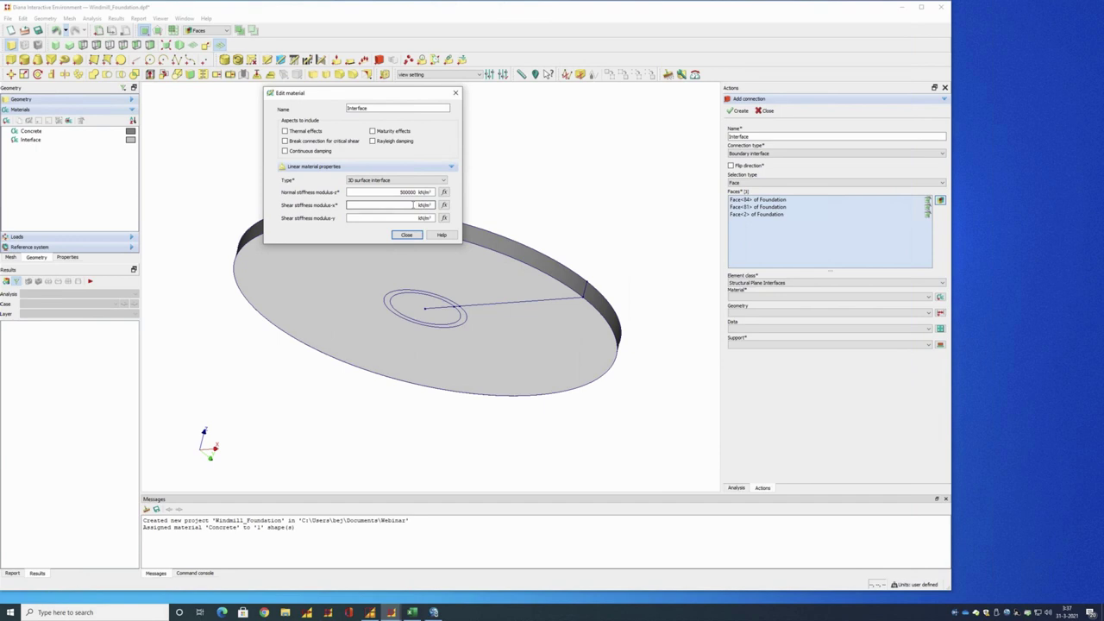